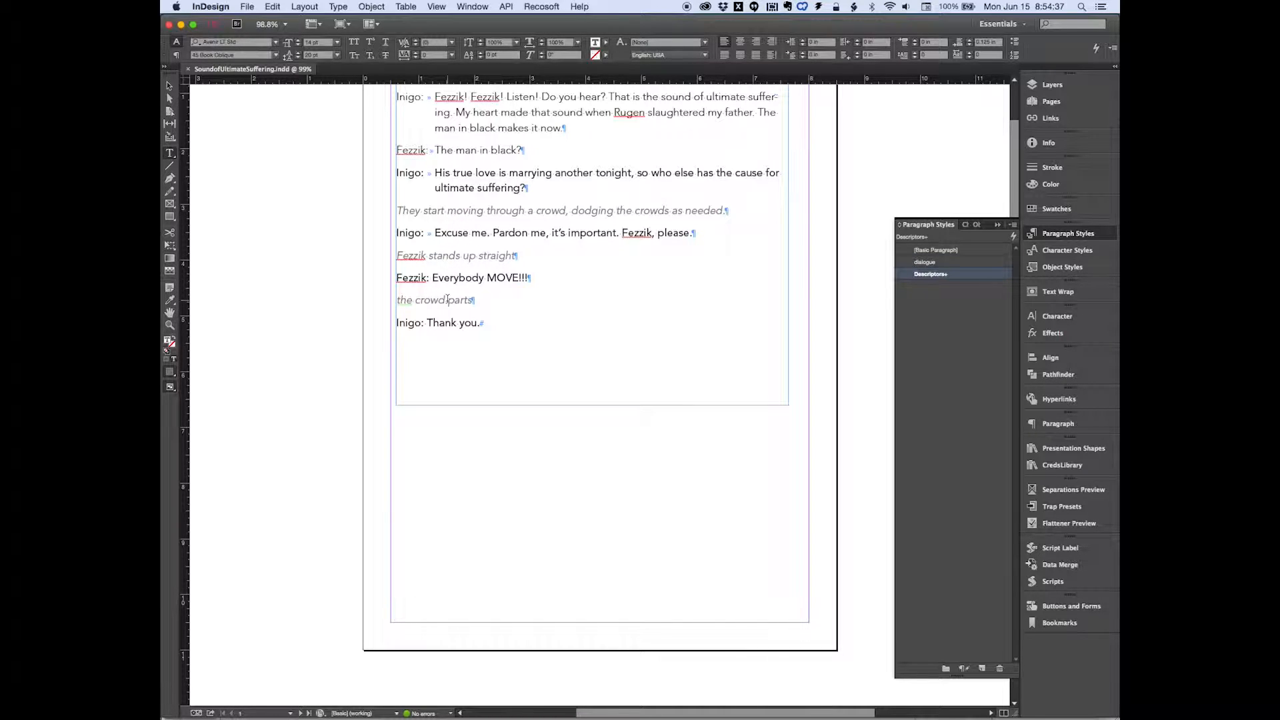
Examine which character styles are applied to the description and dialogue passages of the bacon ipsum script on page 2.
scroll(570, 314, down, 15)
scroll(570, 315, up, 10)
scroll(570, 314, down, 5)
click(579, 267)
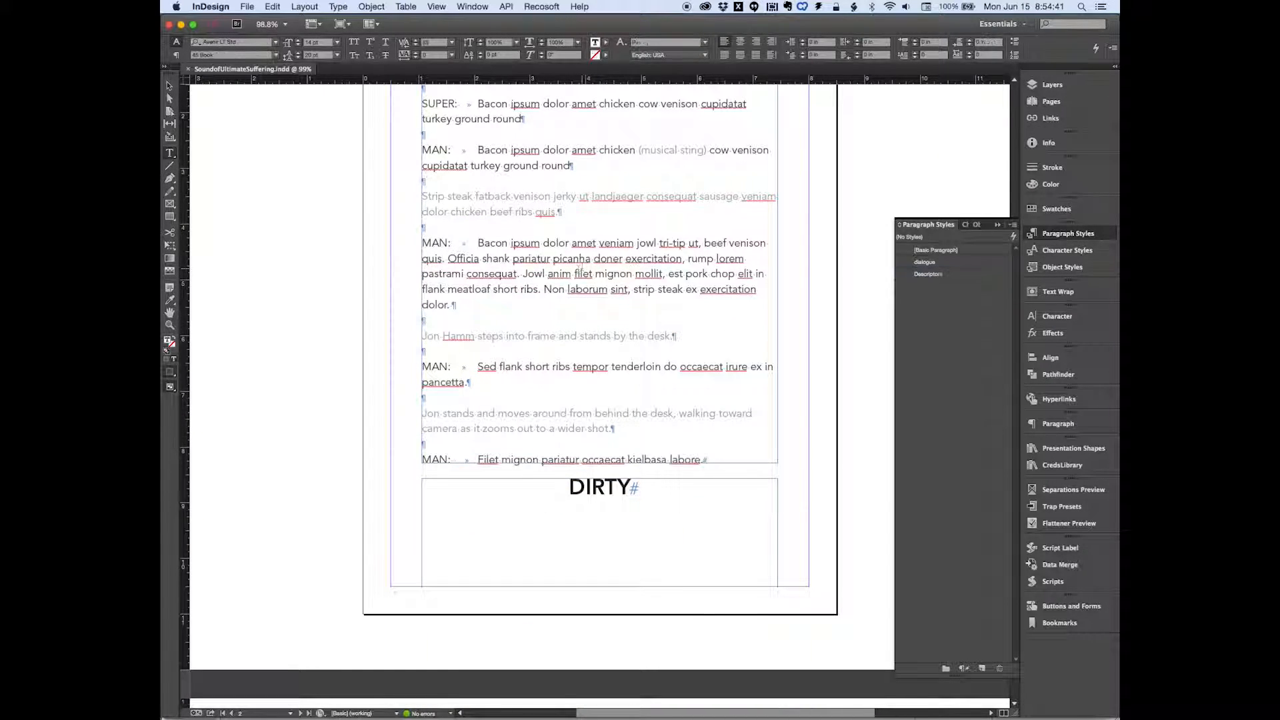
click(967, 226)
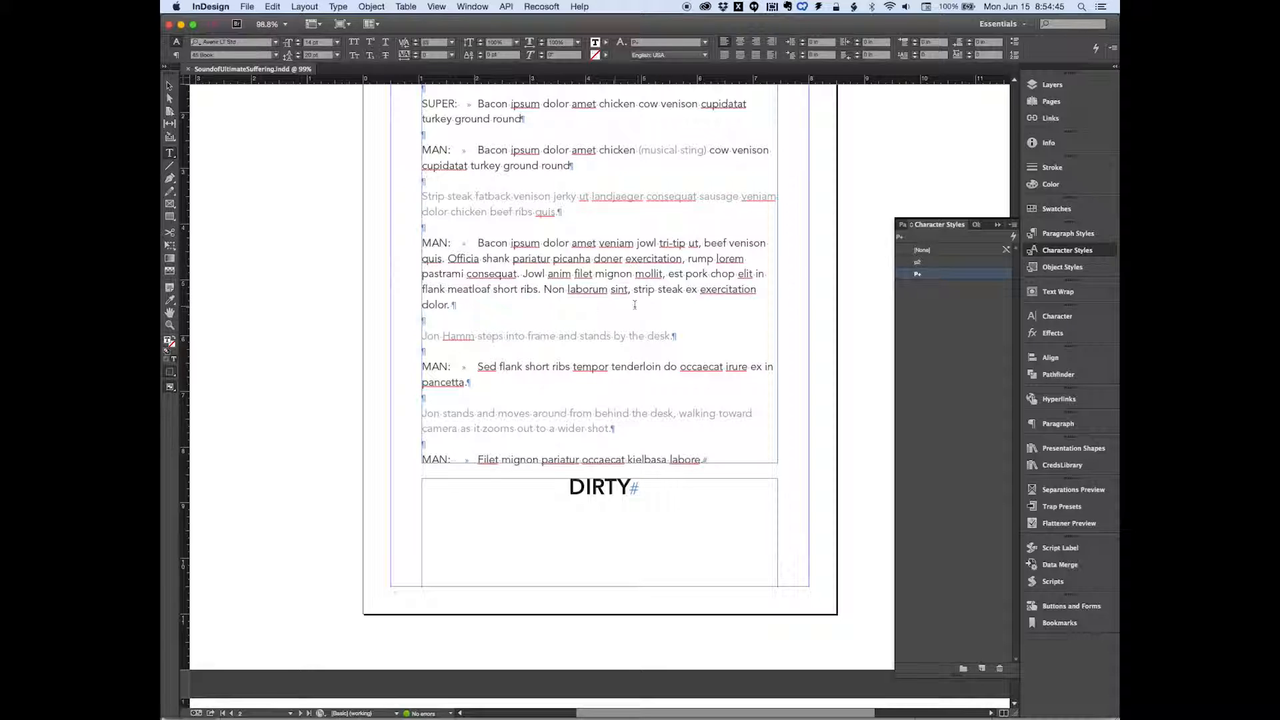
scroll(593, 276, up, 3)
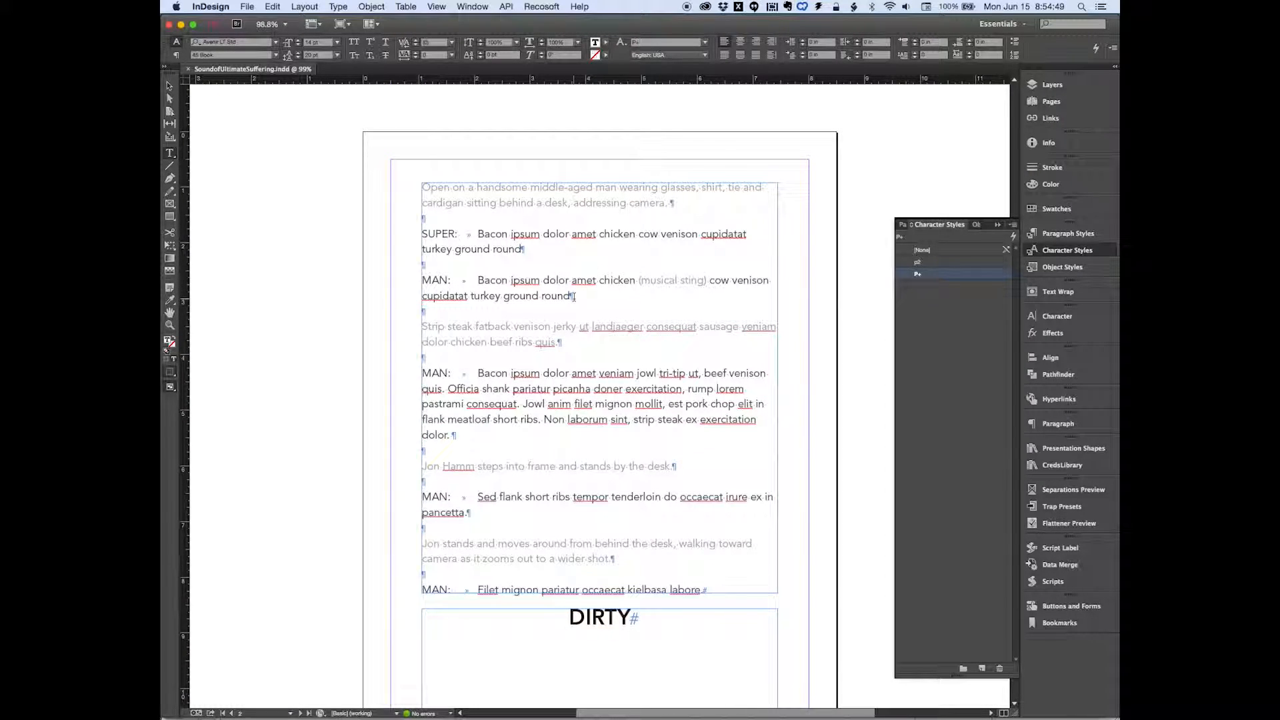
drag(467, 187, 530, 186)
drag(497, 249, 572, 251)
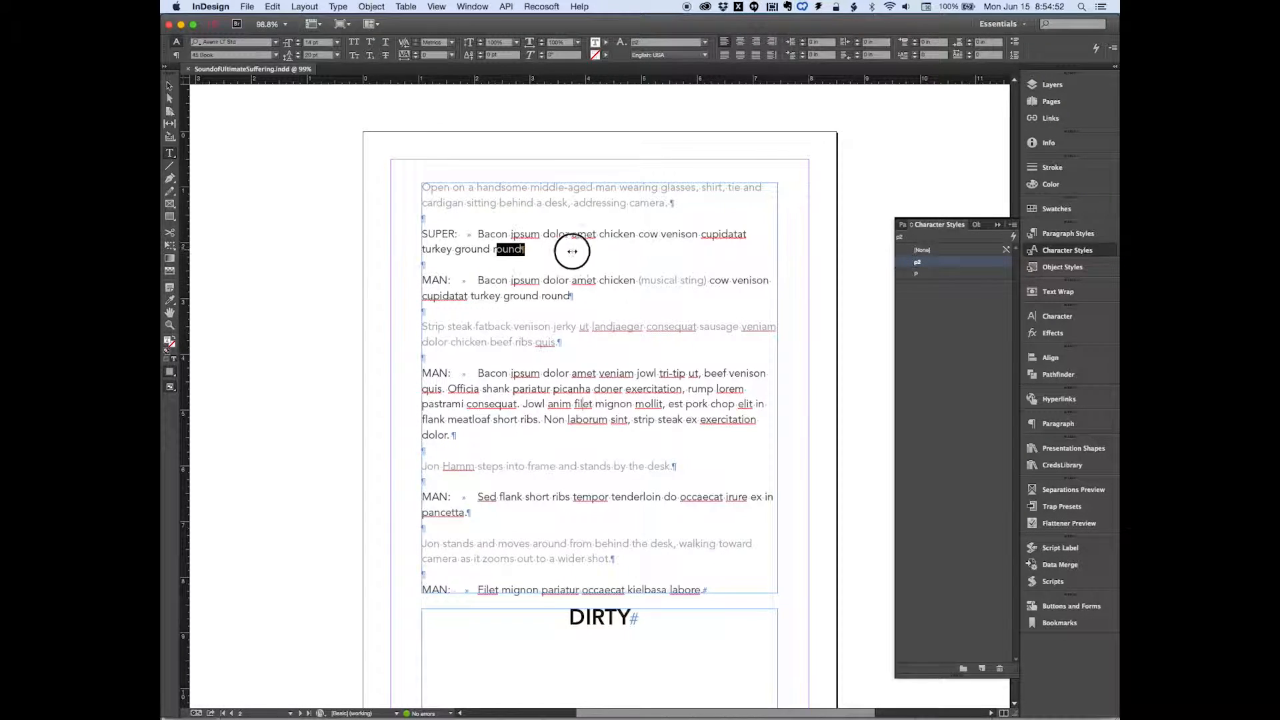
double_click(522, 280)
drag(544, 326, 554, 342)
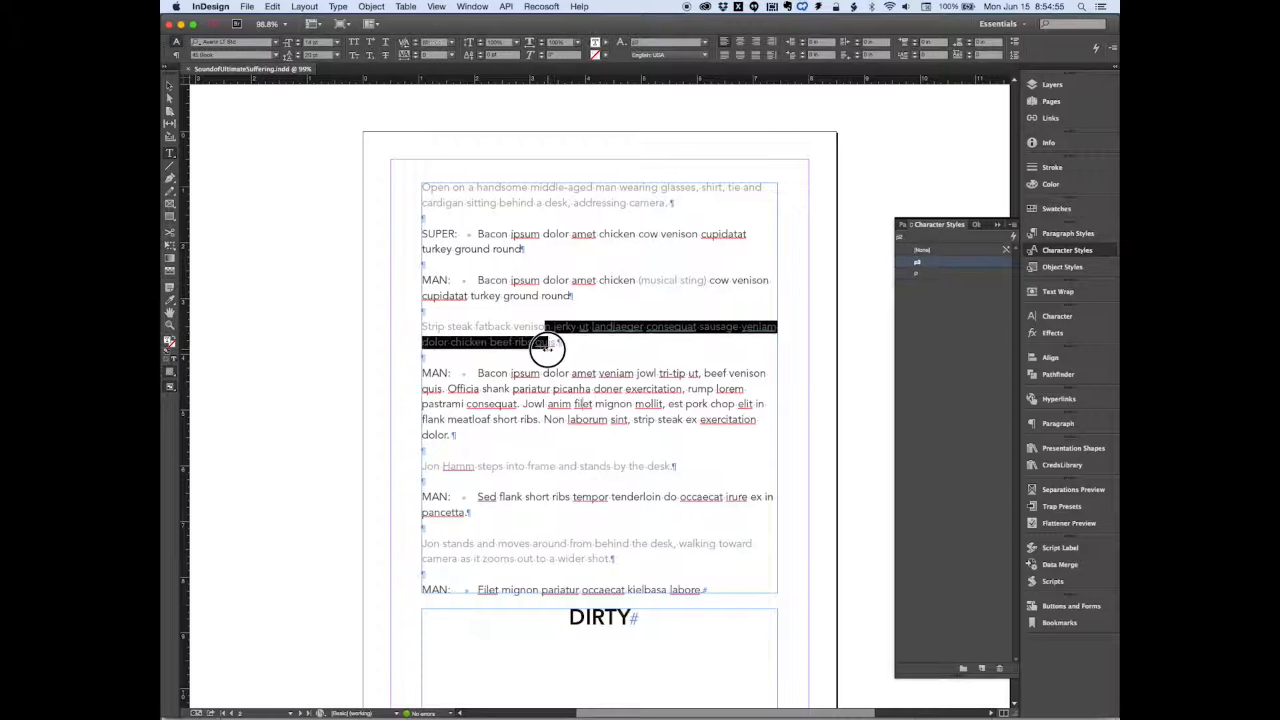
Set the character style of the entire bacon ipsum script to [None].
click(594, 480)
key(super+a)
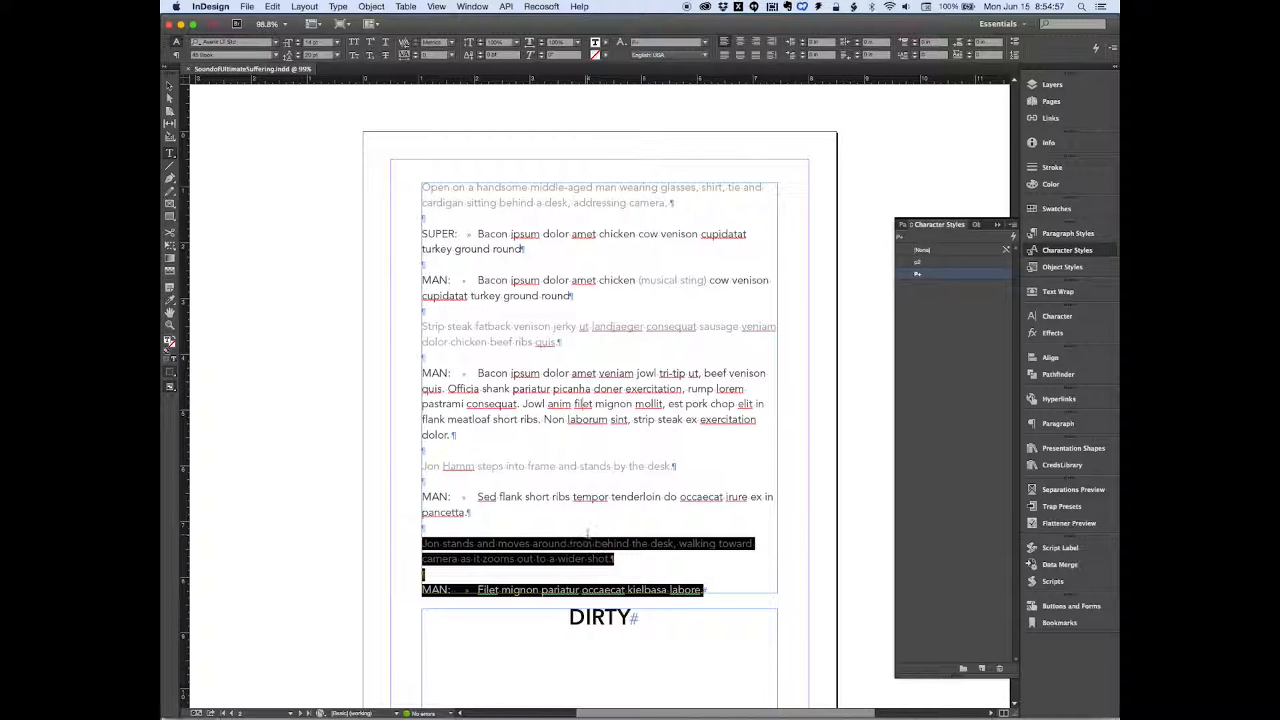
click(918, 254)
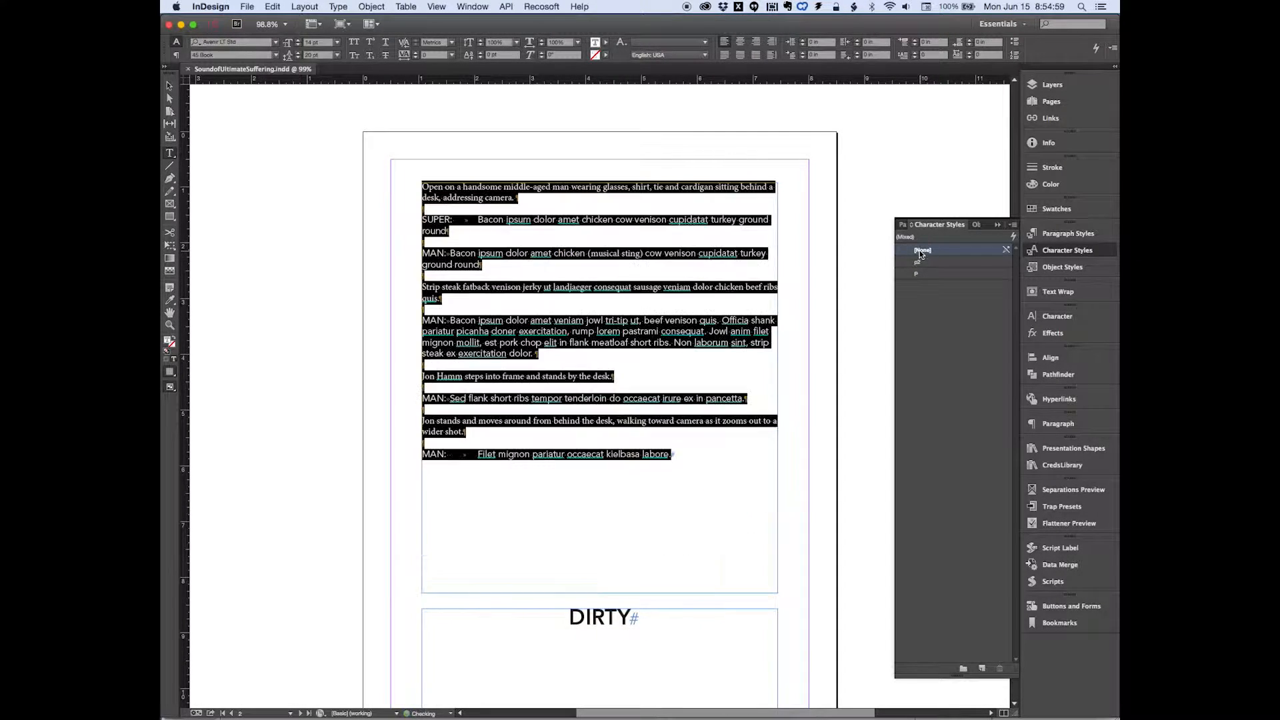
Switch to PowerPoint, paste the bacon ipsum script into slide 1's script placeholder and remove the text's superscript formatting.
key(super+Tab)
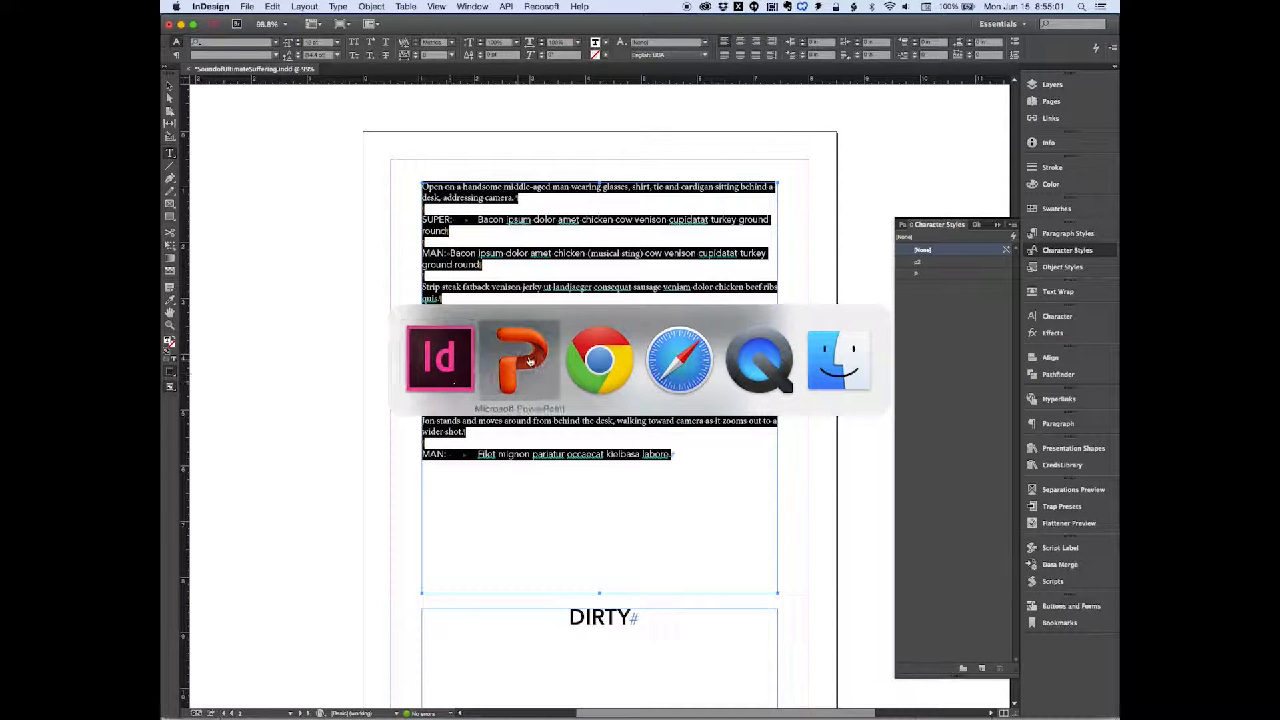
key(super+v)
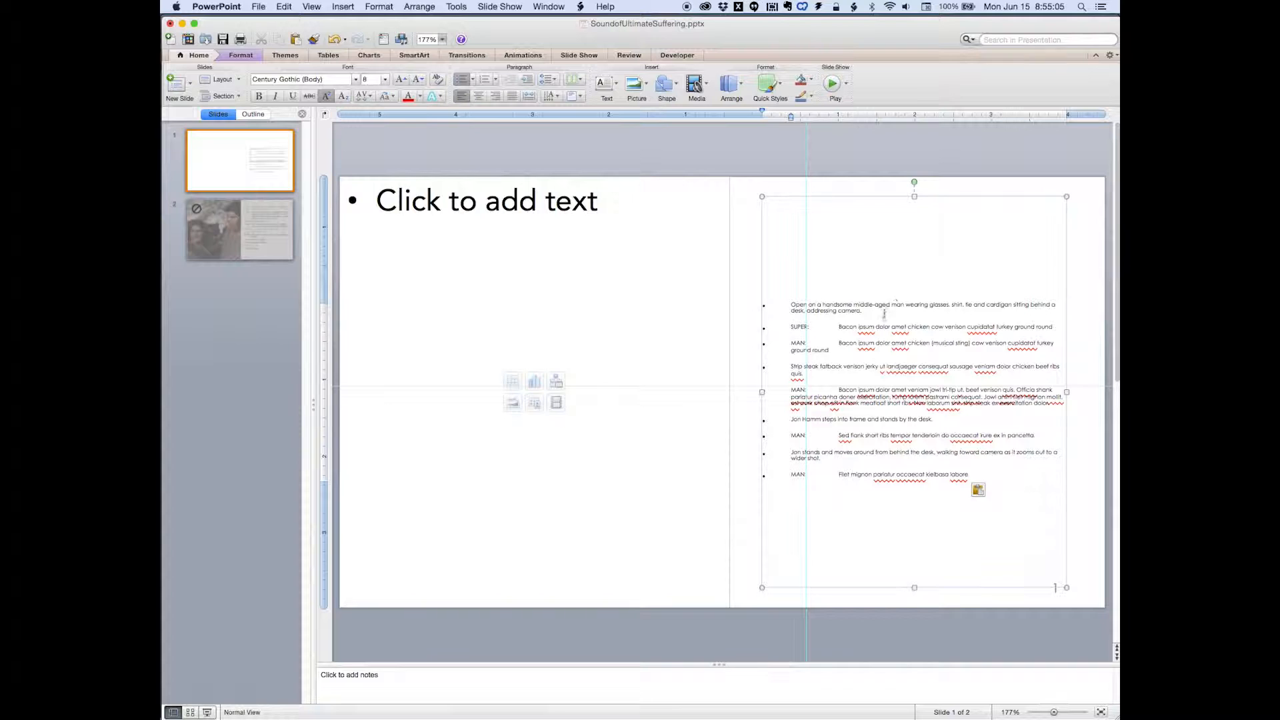
key(super+a)
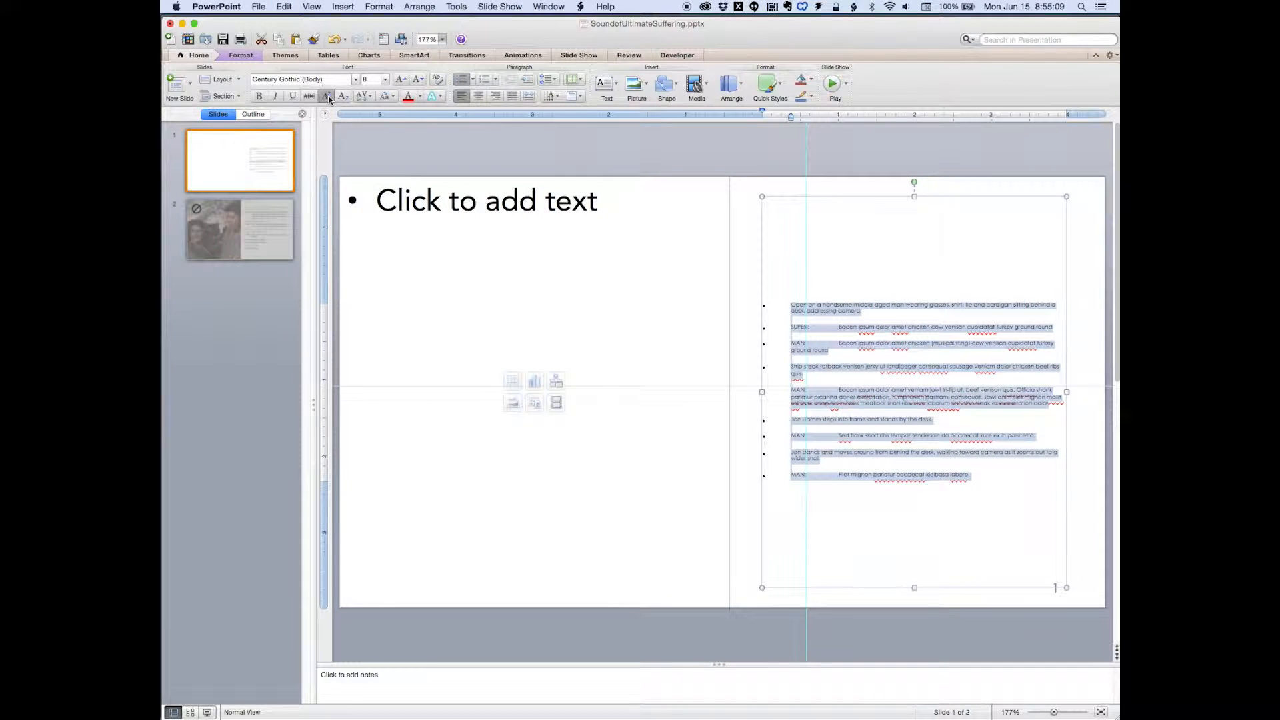
click(908, 365)
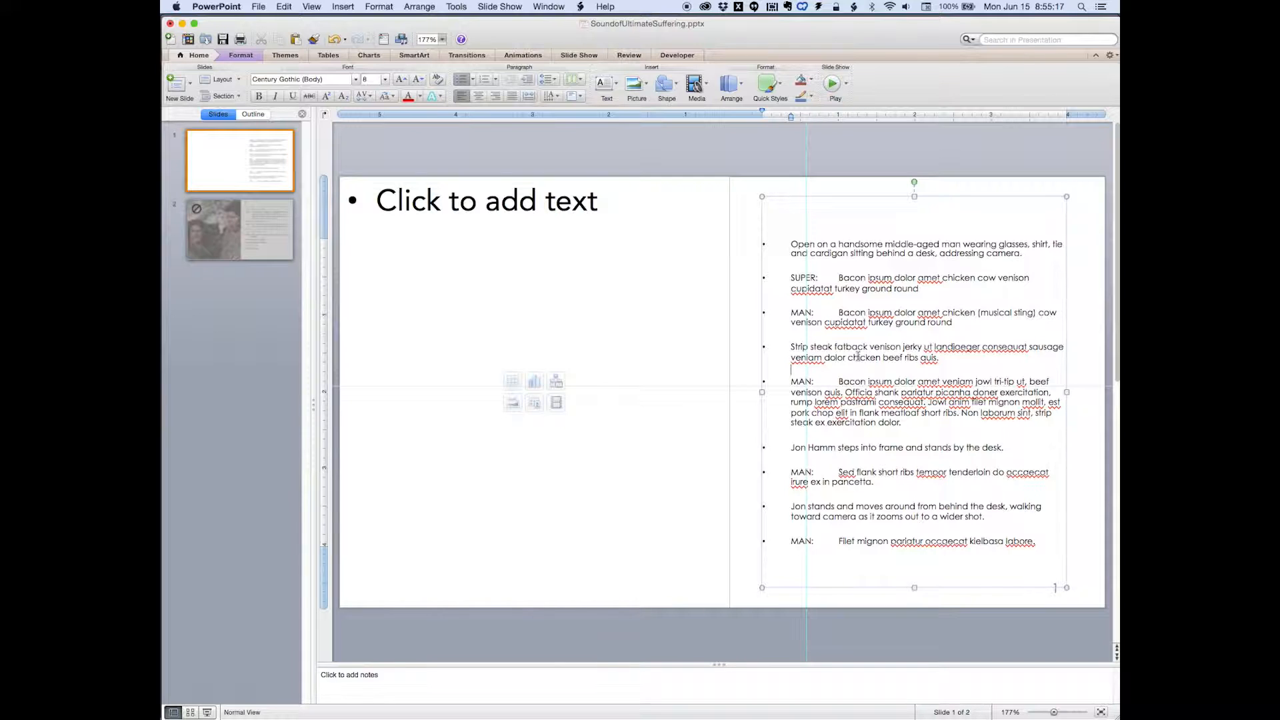
key(super+Tab)
key(super+Tab)
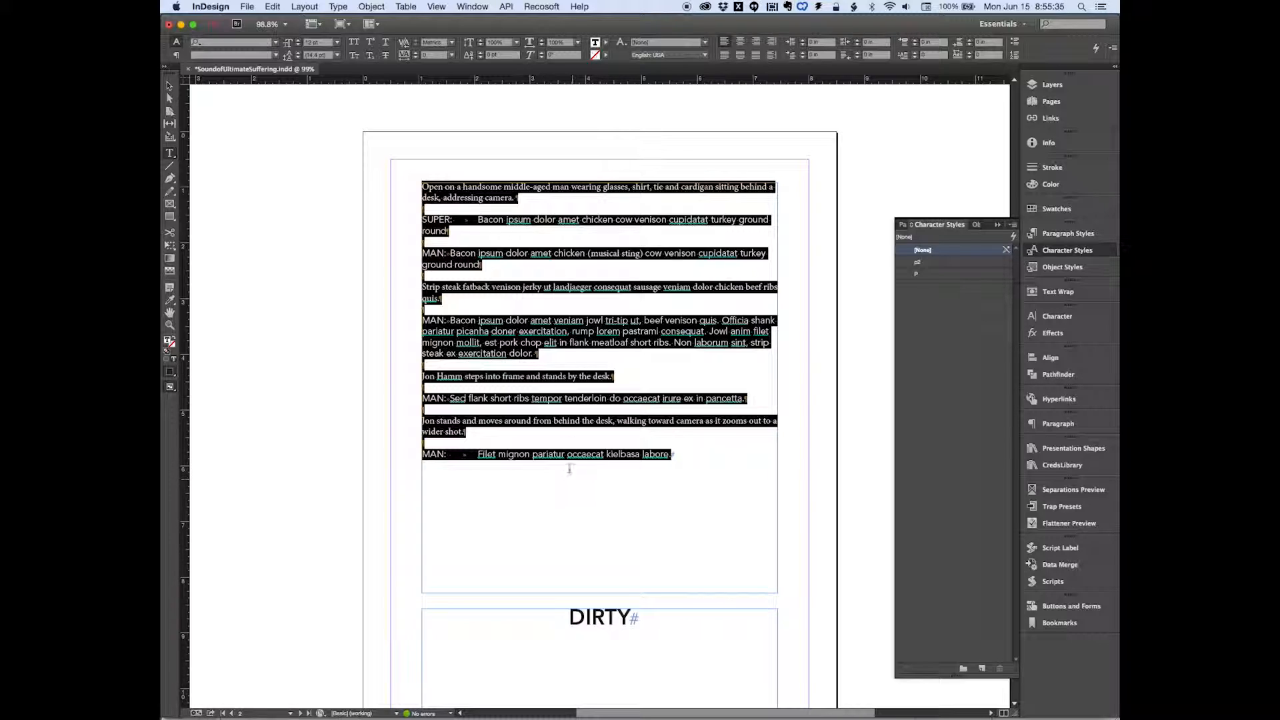
click(537, 400)
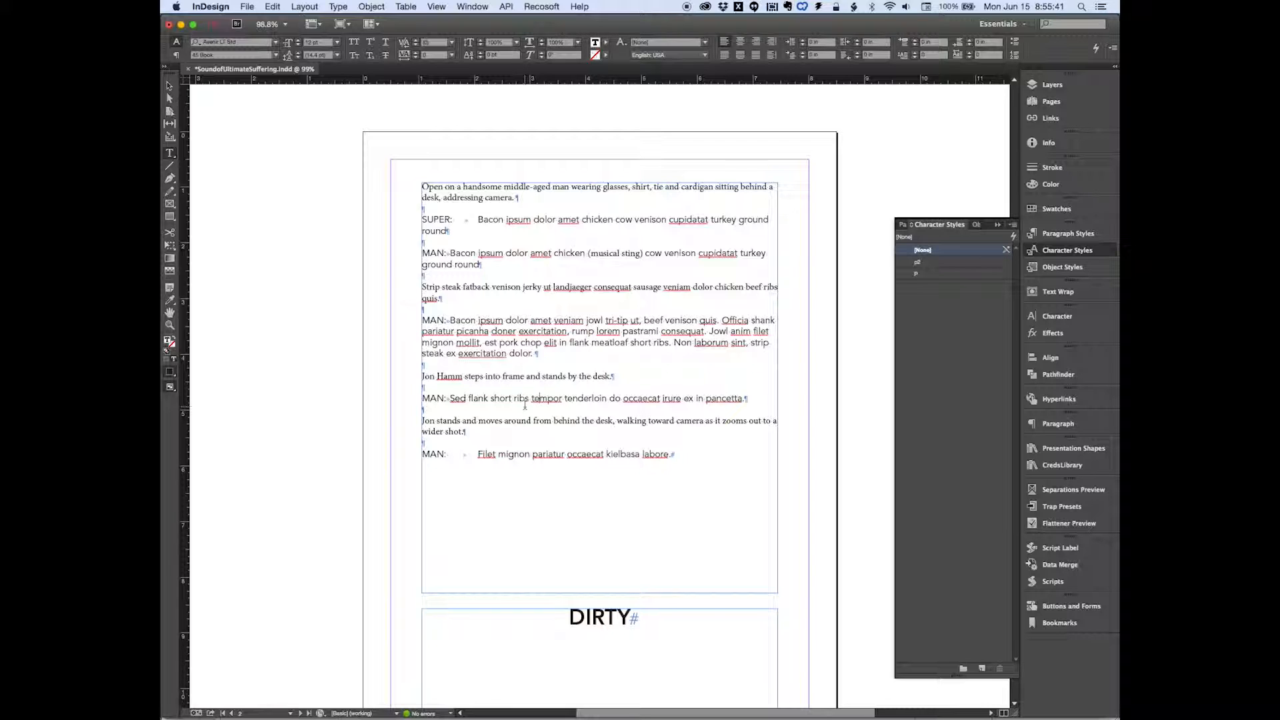
Switch back to PowerPoint and cut all the pasted bacon ipsum text out of slide 1's placeholder.
key(super+Tab)
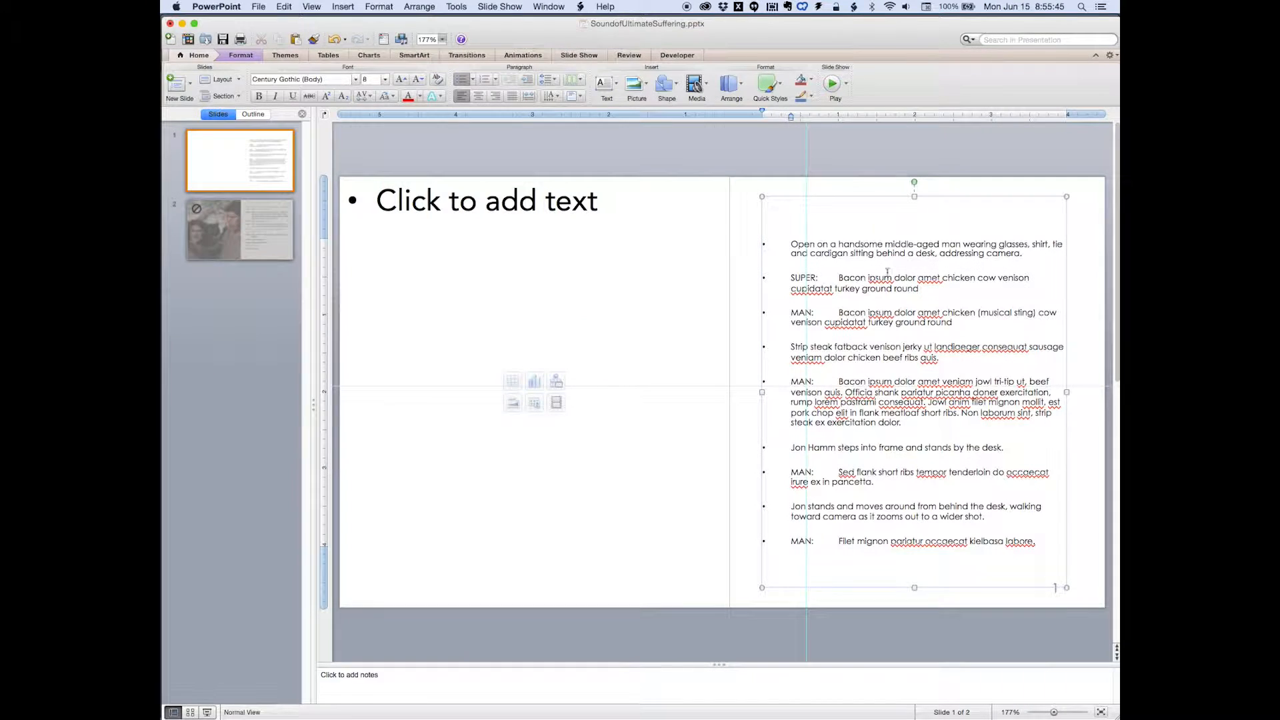
key(super+a)
key(super+x)
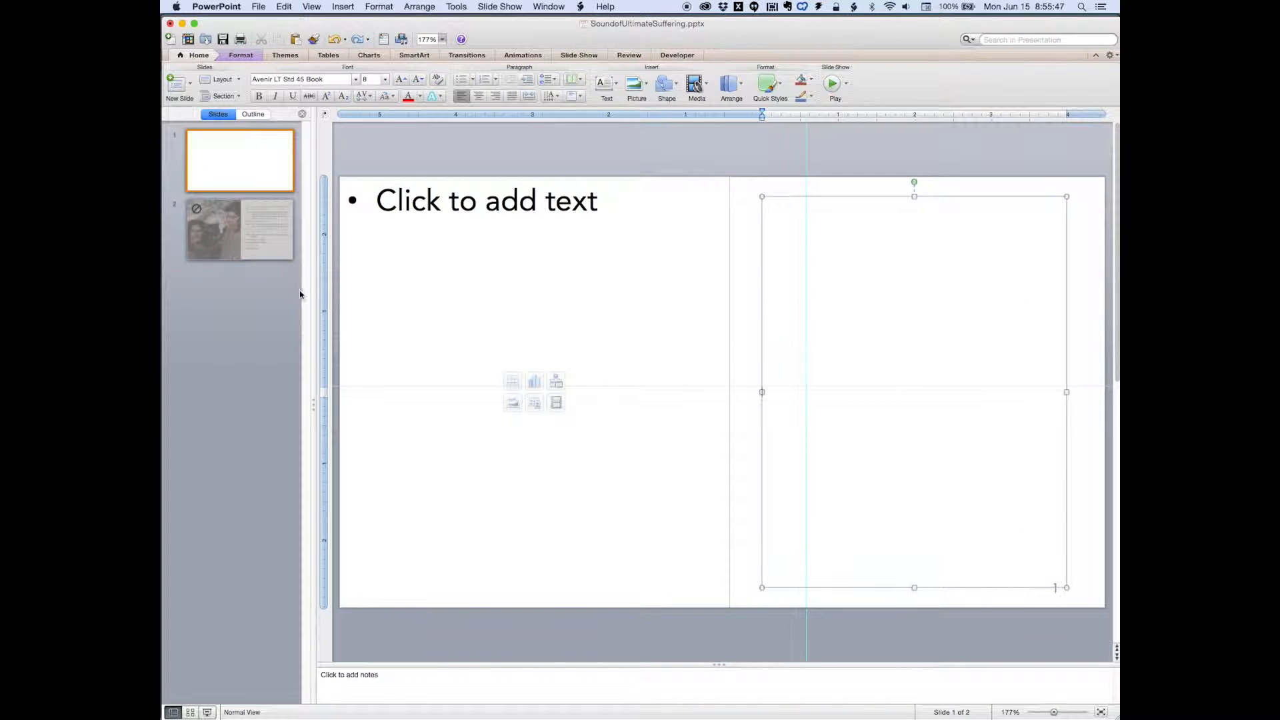
Copy the film still from slide 2 and paste it into the large empty content placeholder on slide 1.
click(239, 233)
click(394, 204)
key(super+c)
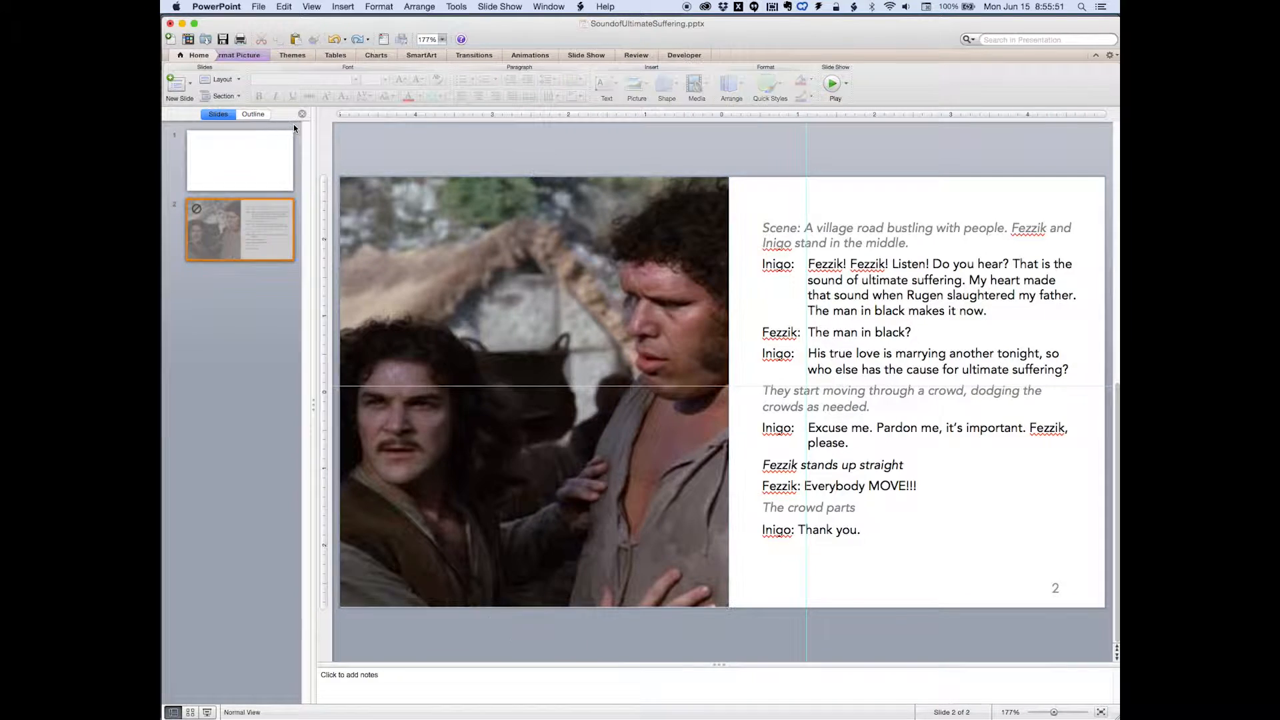
click(249, 135)
click(445, 268)
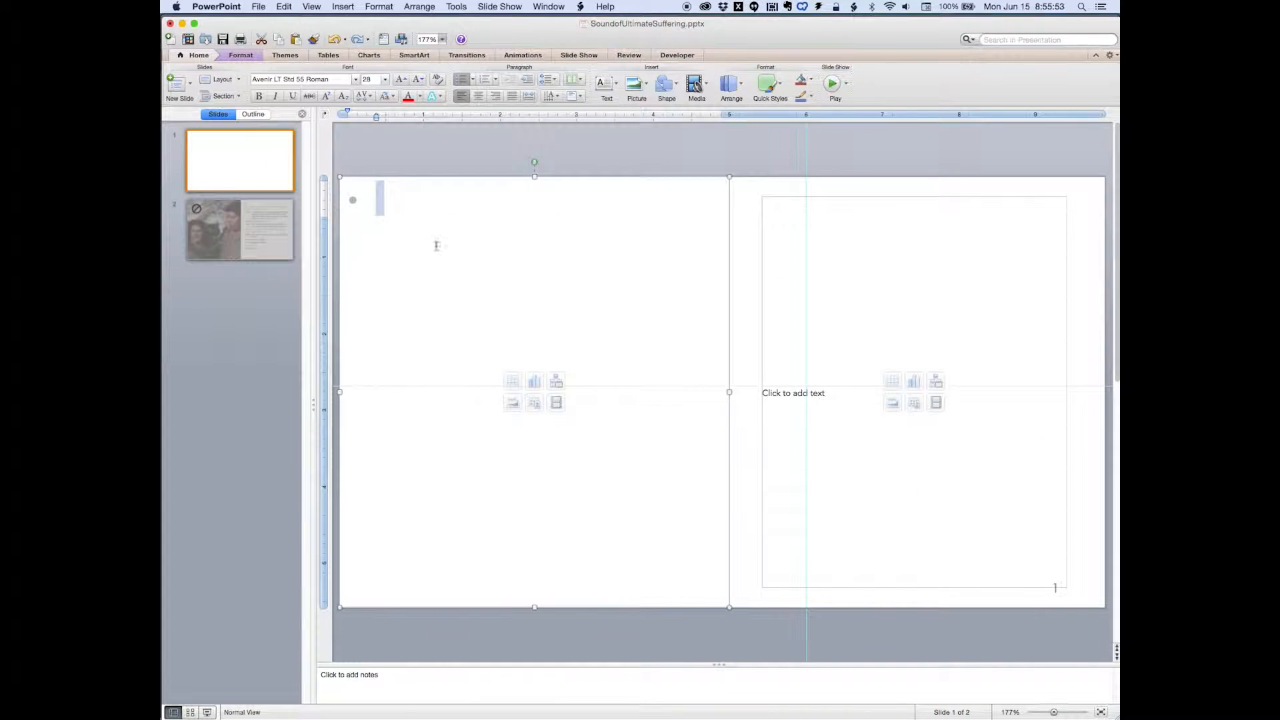
click(397, 178)
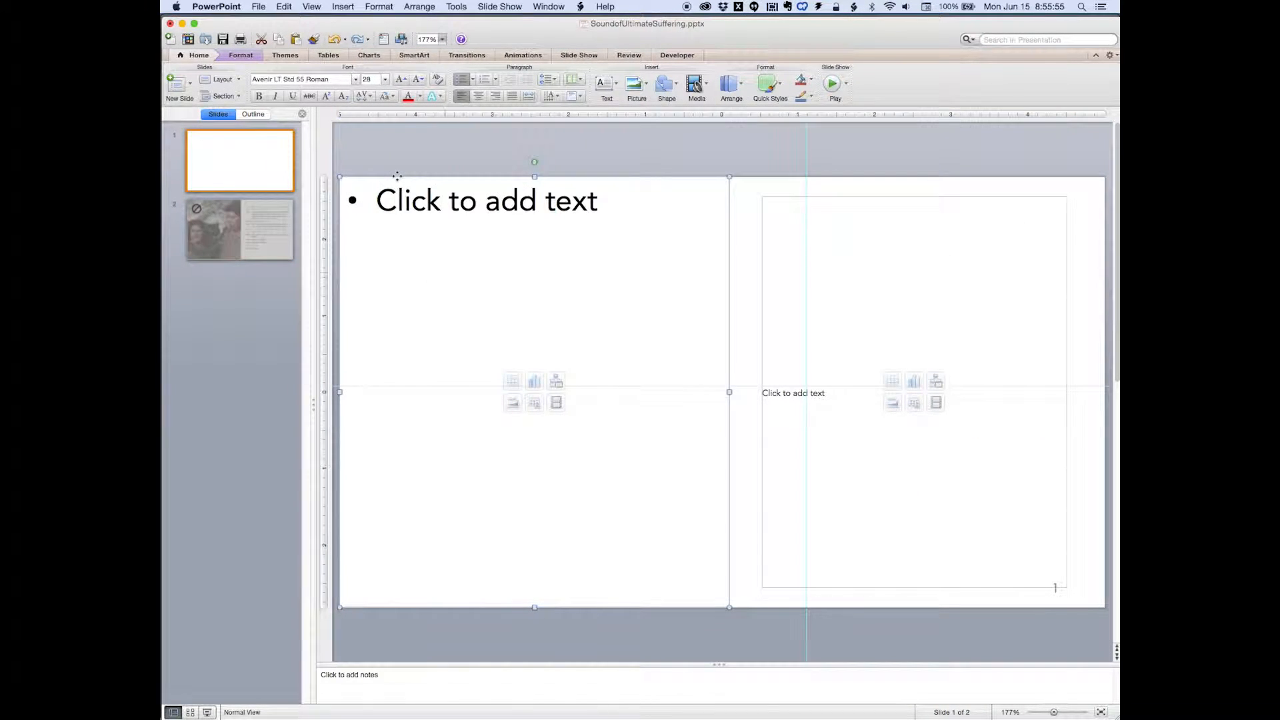
key(super+v)
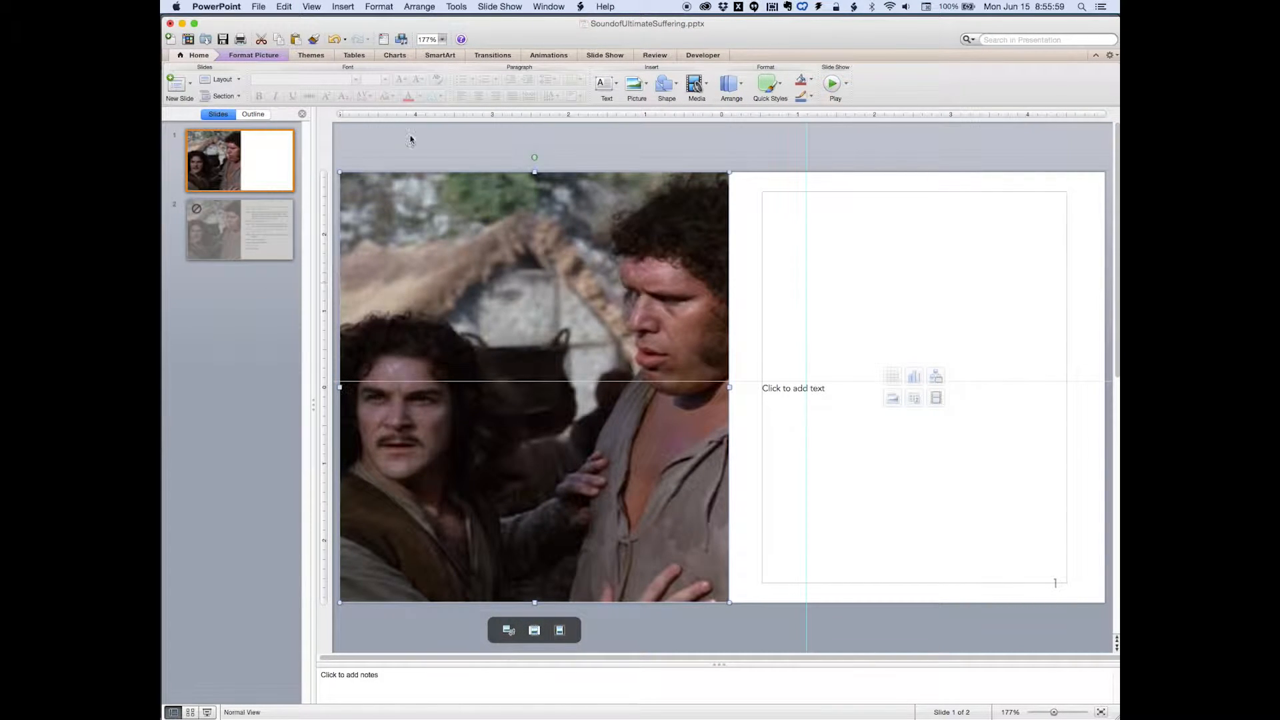
Copy the entire Inigo and Fezzik script from page 1 in InDesign and paste it into slide 1's text placeholder in PowerPoint.
key(super+Tab)
click(443, 189)
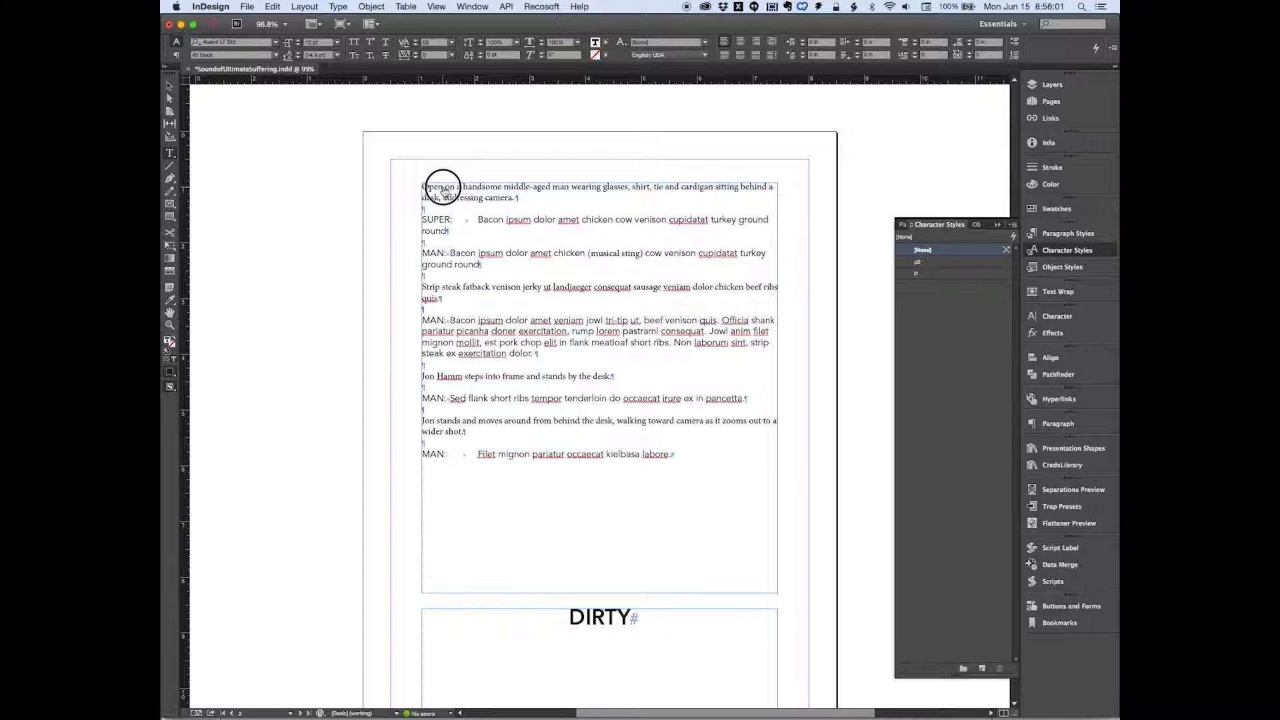
scroll(506, 220, up, 10)
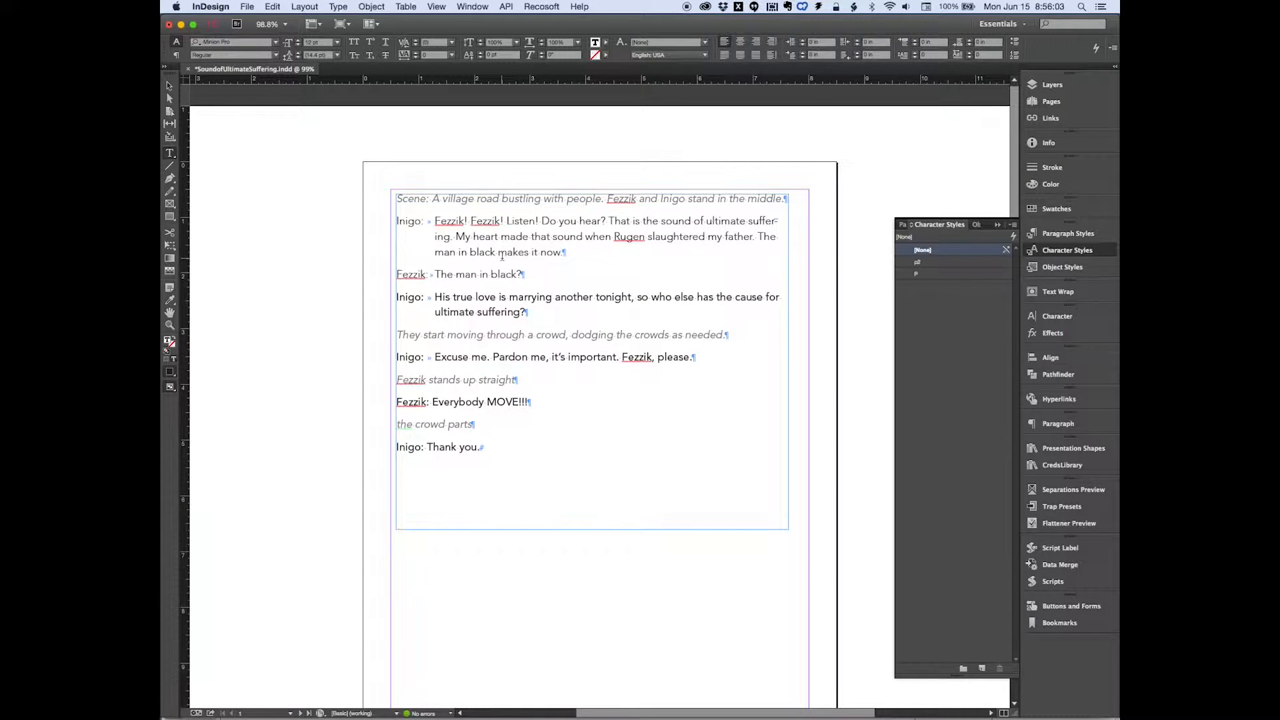
key(super+a)
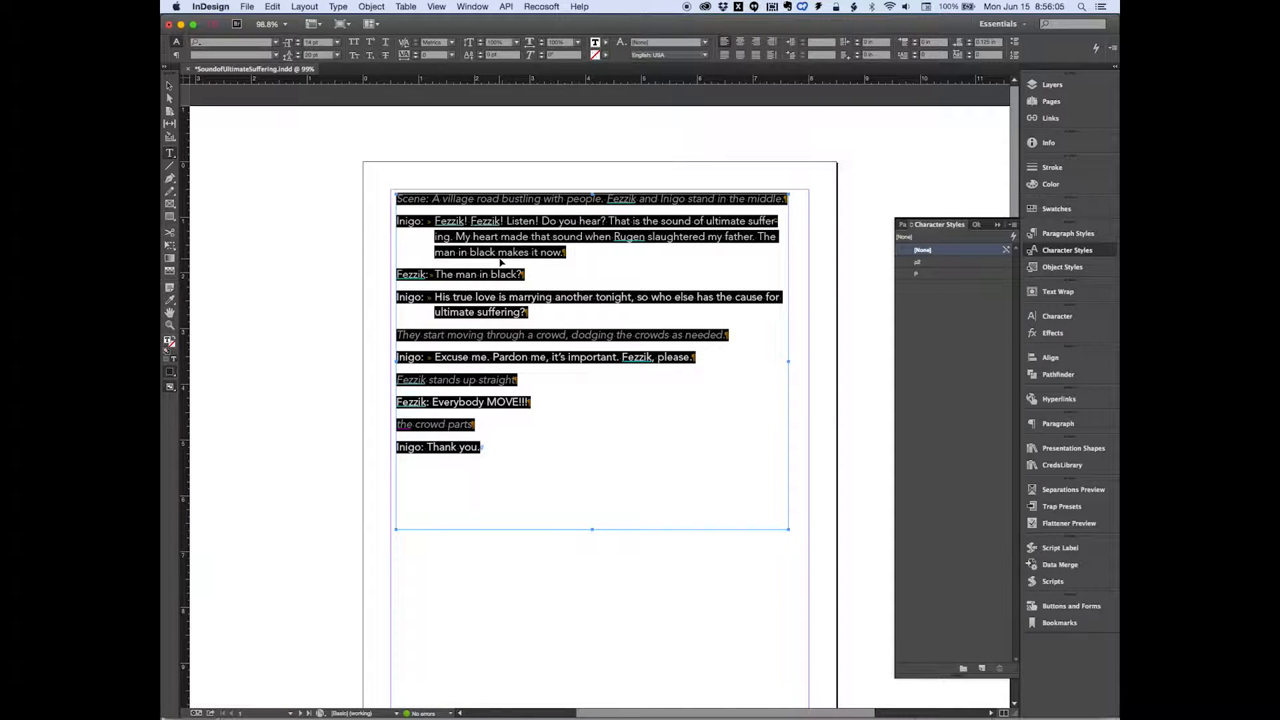
key(super+Tab)
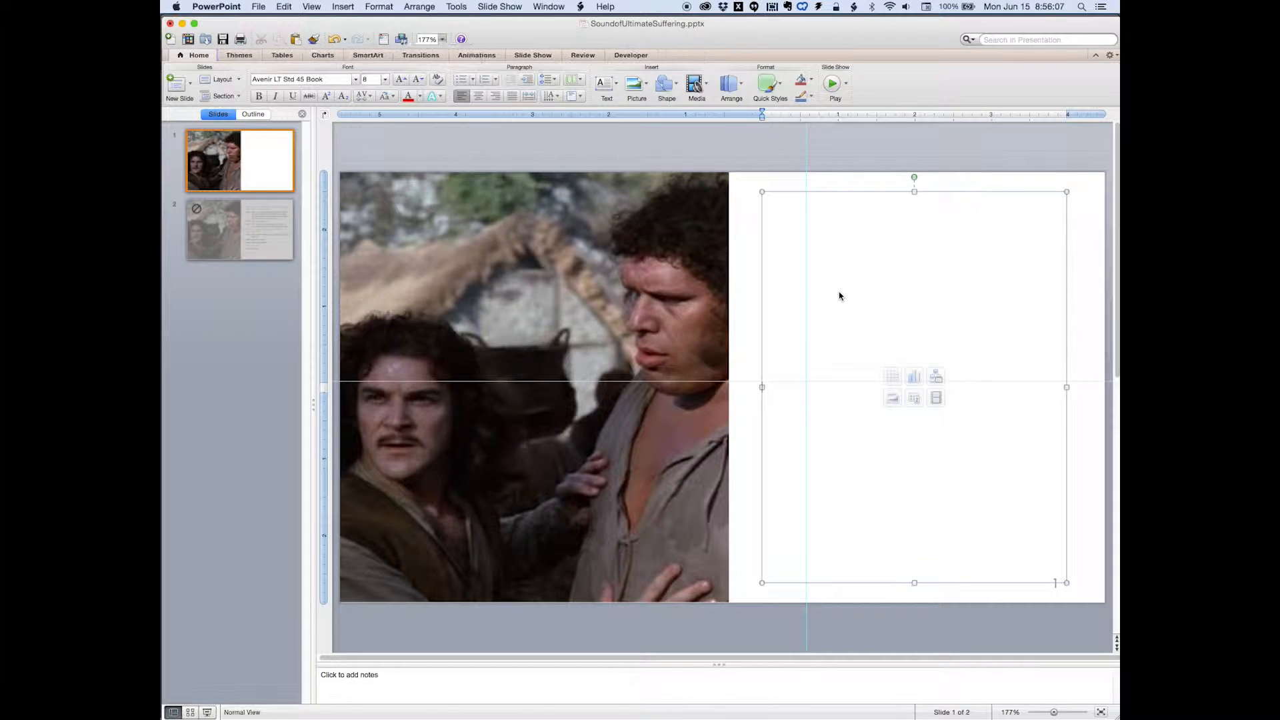
click(839, 290)
key(super+v)
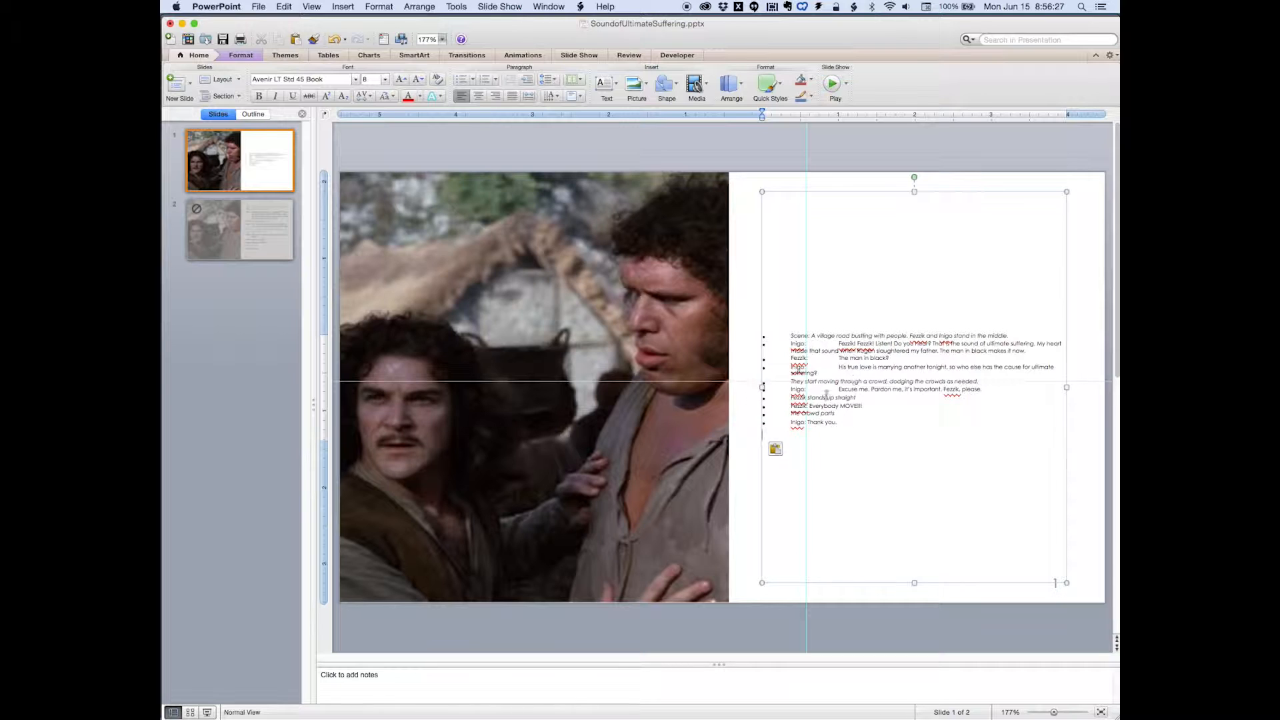
Review the position and text box settings in Format Shape for slide 1's script placeholder, leaving them unchanged.
click(780, 193)
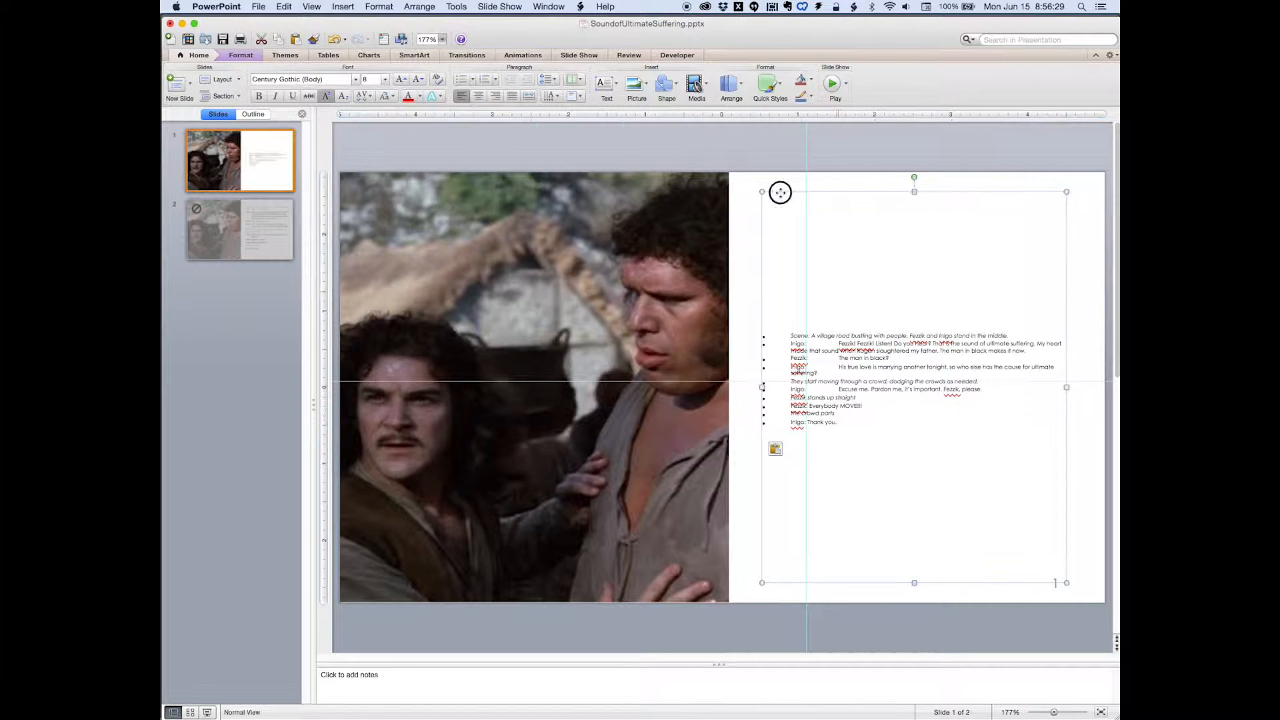
right_click(780, 193)
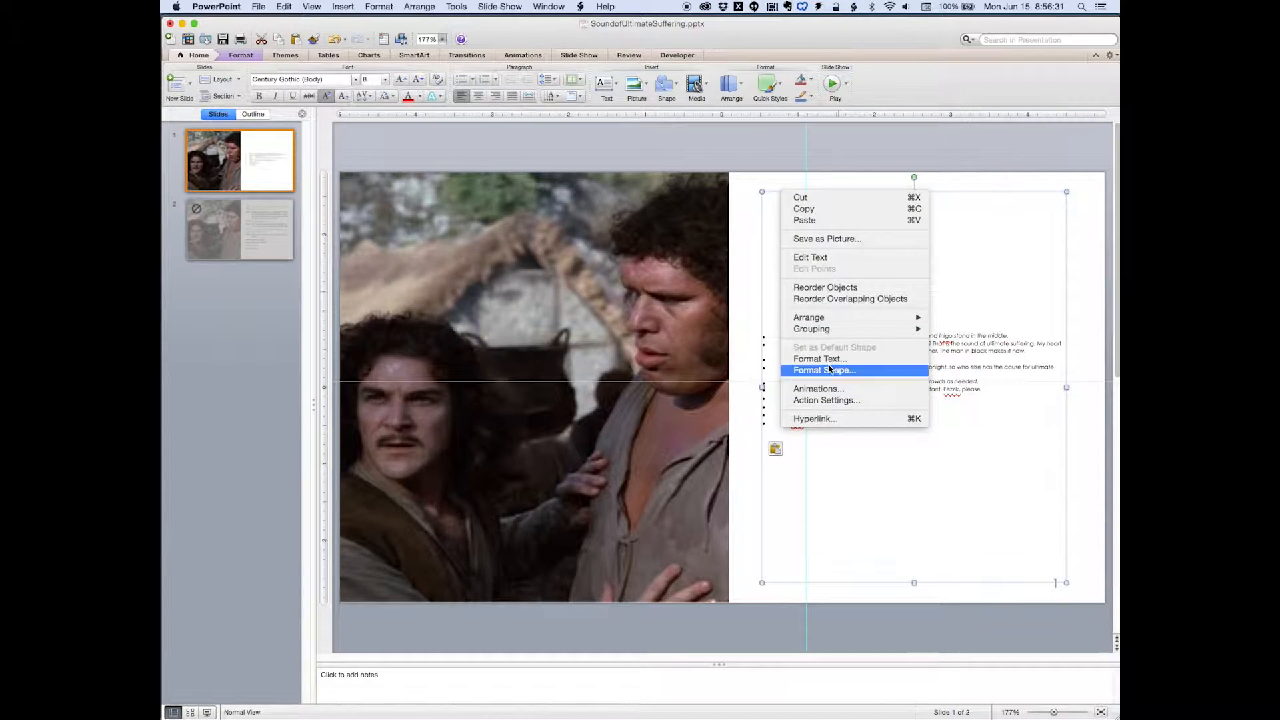
click(829, 370)
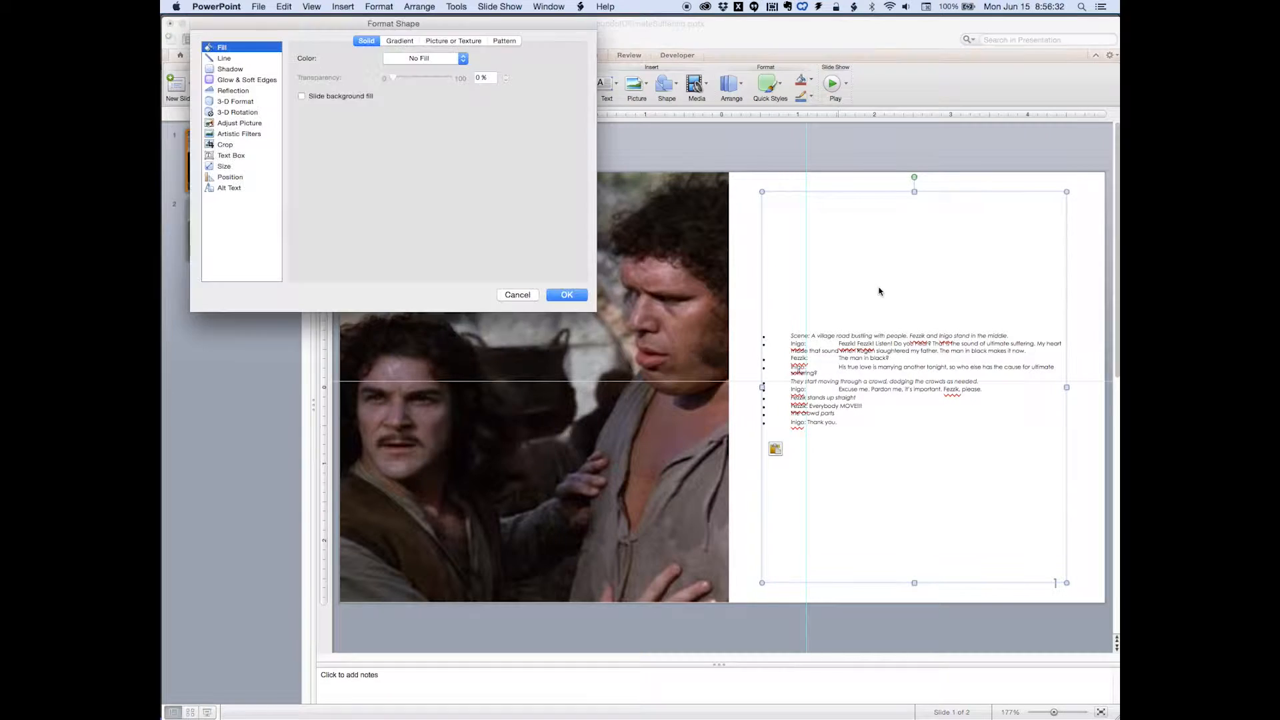
click(220, 189)
click(221, 178)
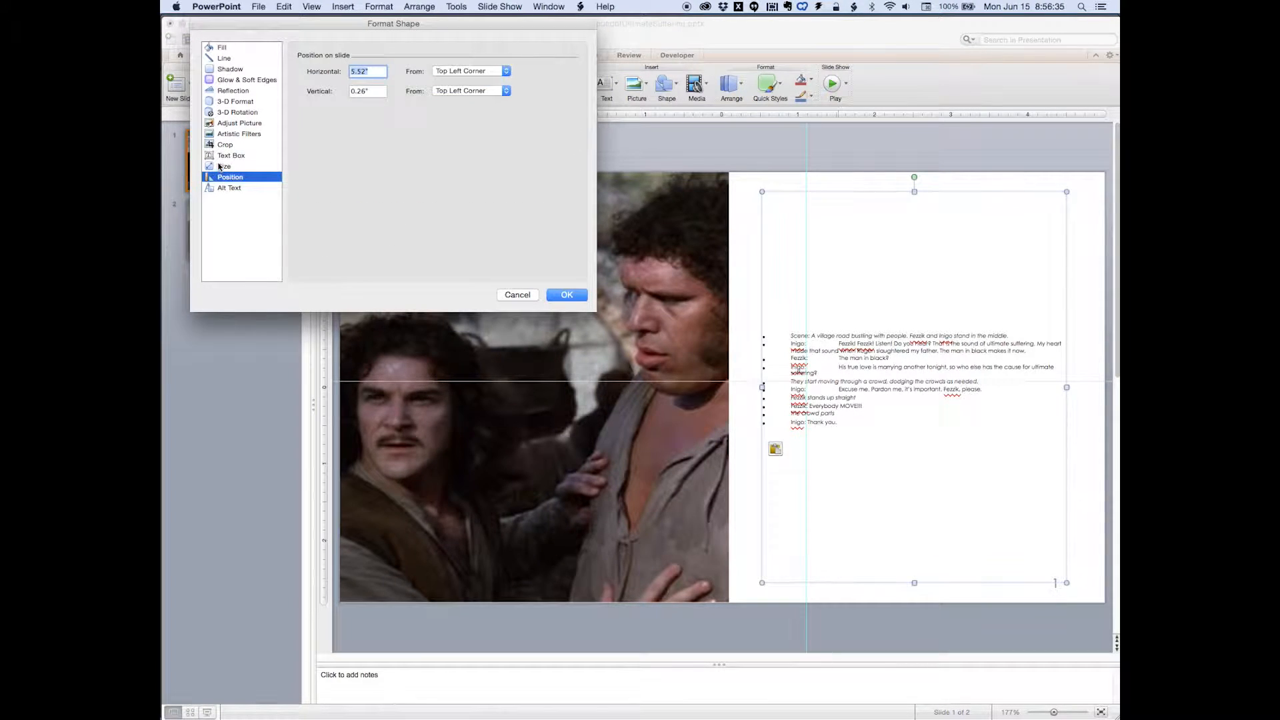
click(221, 155)
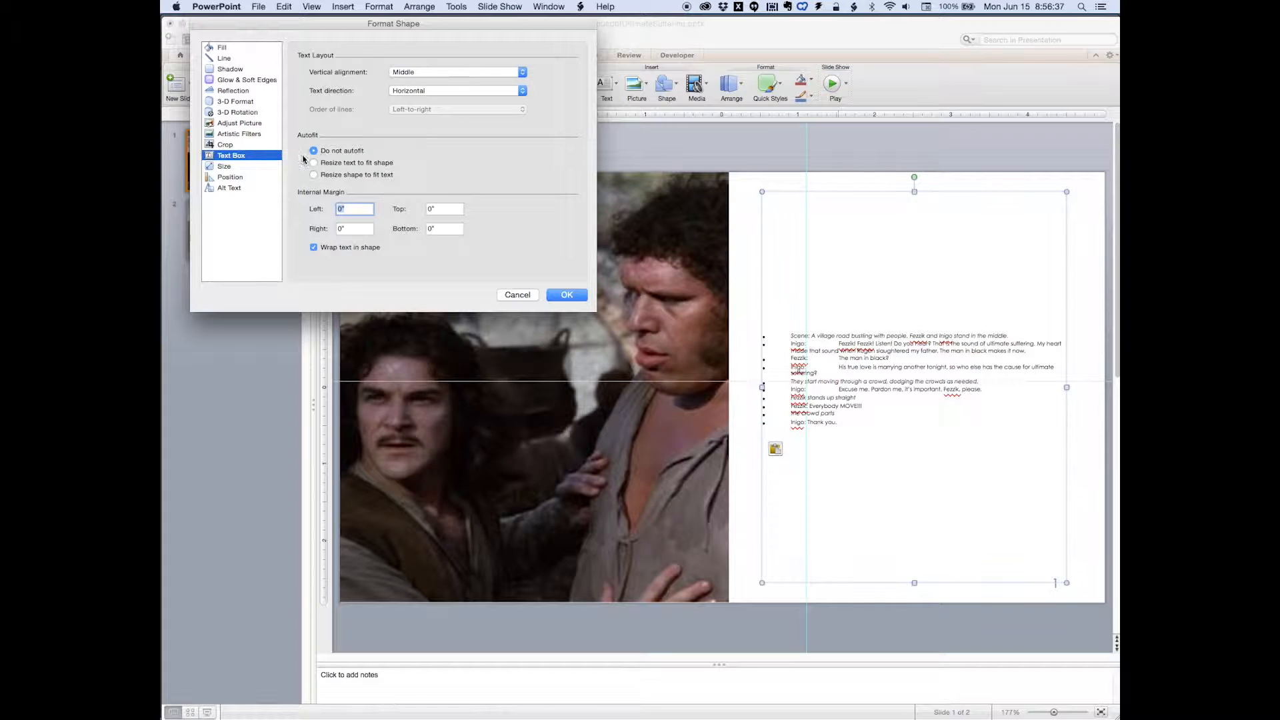
click(527, 297)
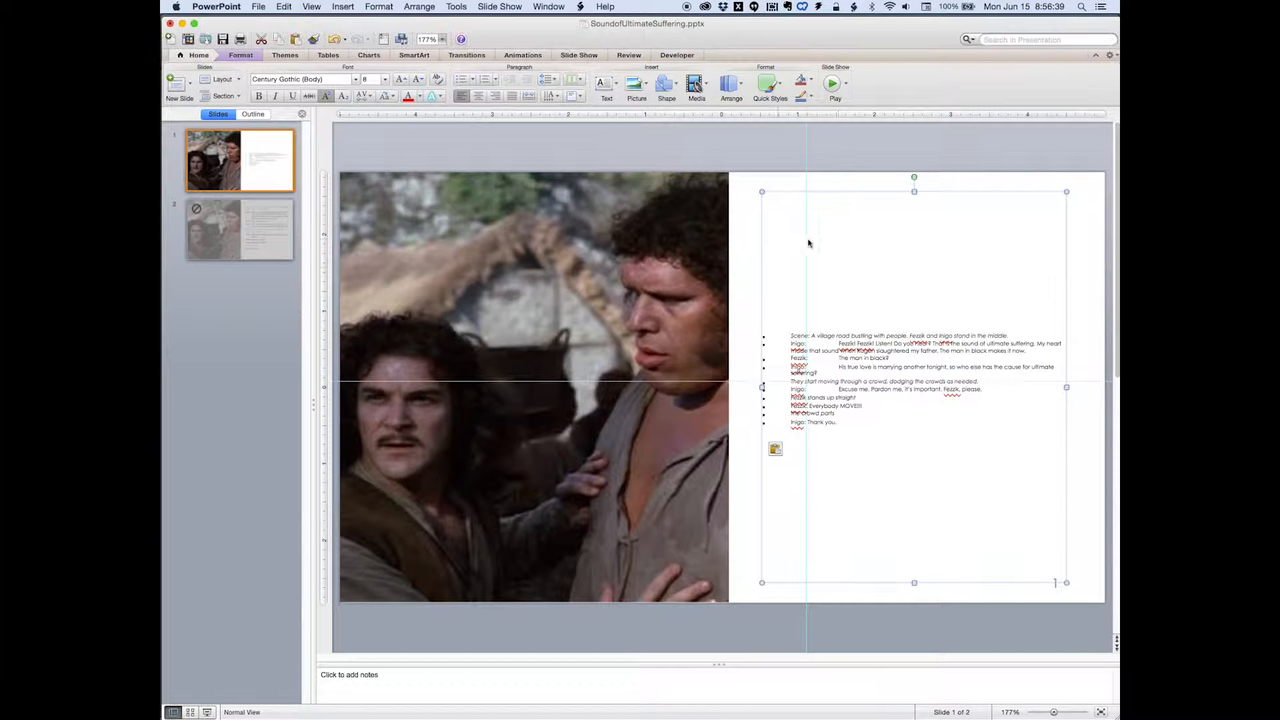
Review the font and text box autofit settings in Format Text for slide 1's script placeholder, keeping Do not autofit.
click(780, 193)
right_click(781, 194)
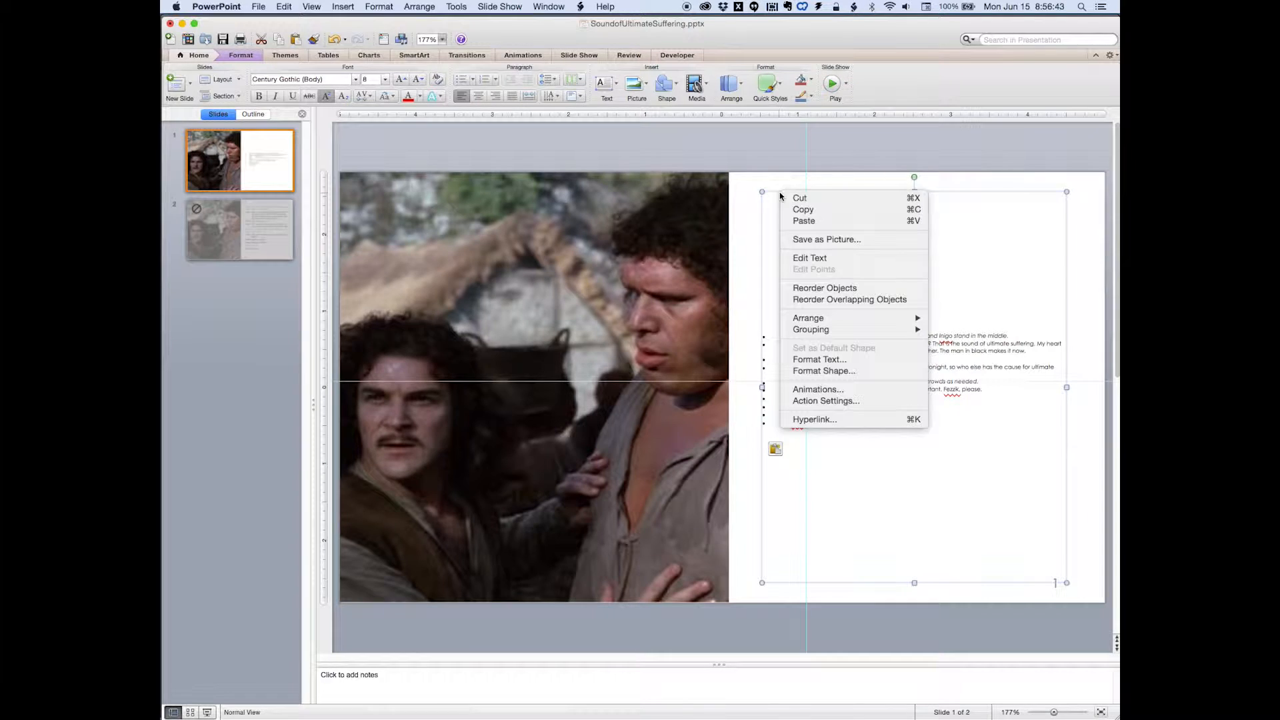
click(808, 360)
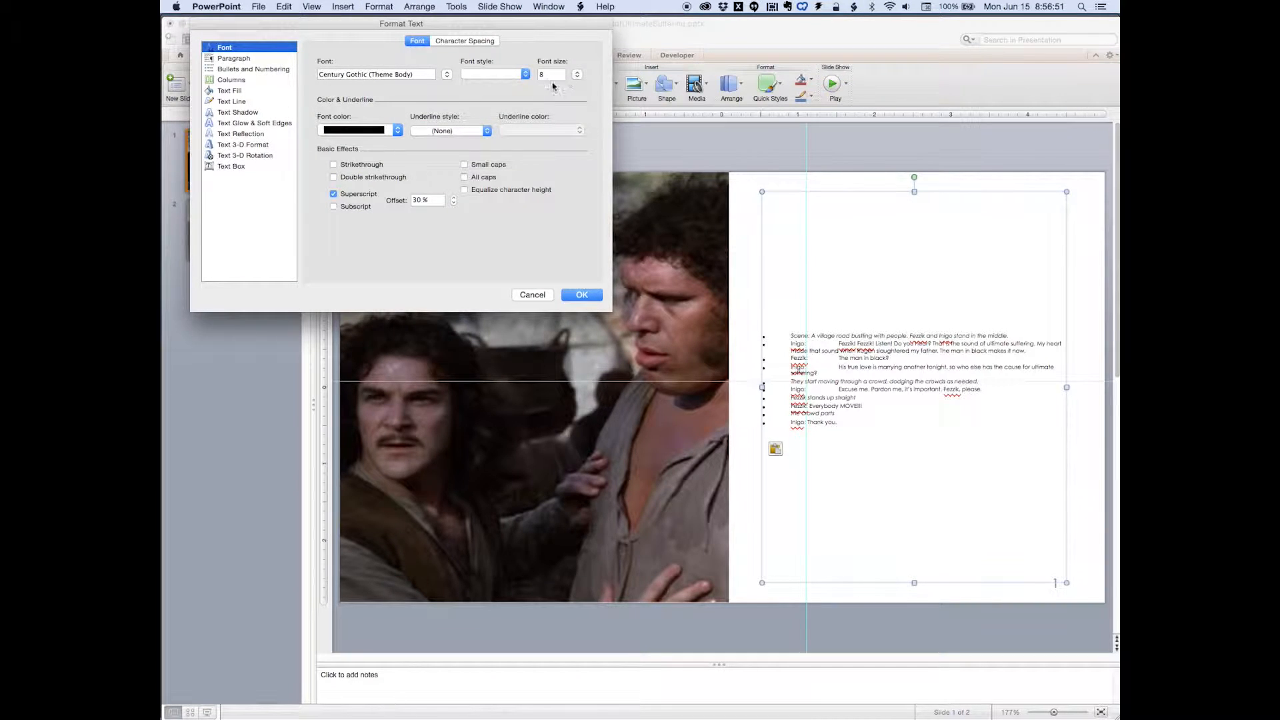
click(226, 166)
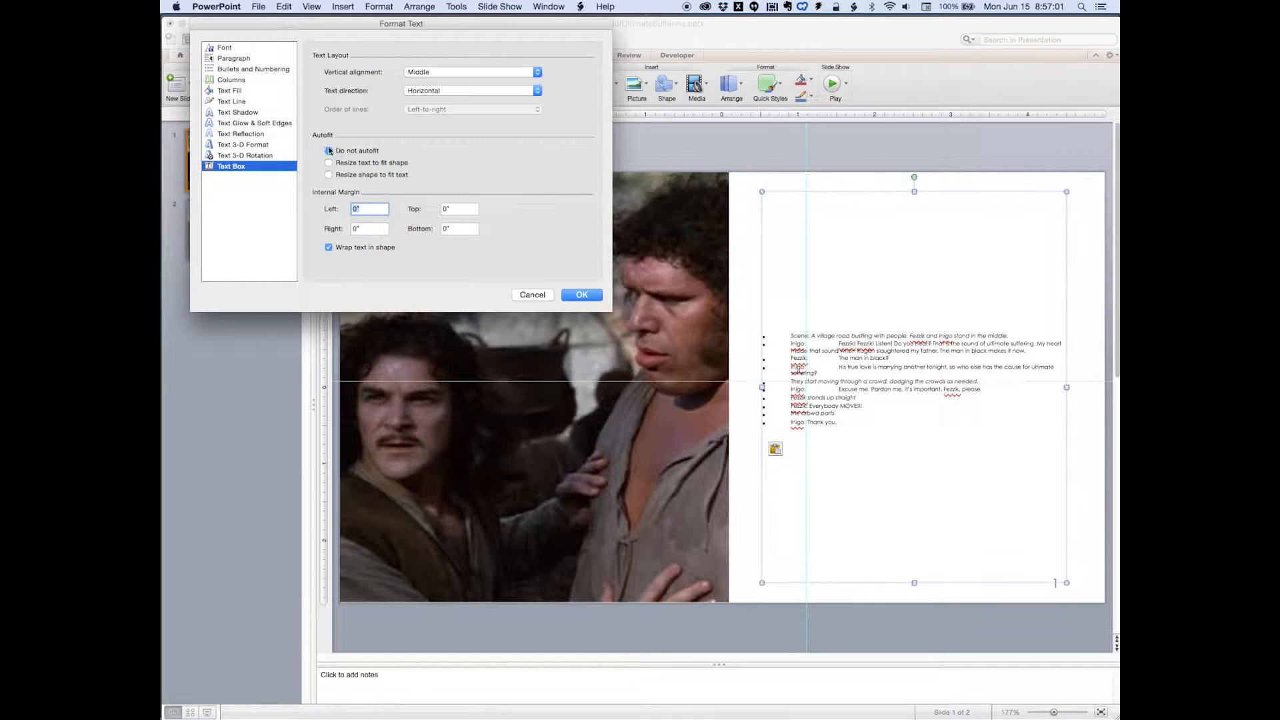
click(572, 294)
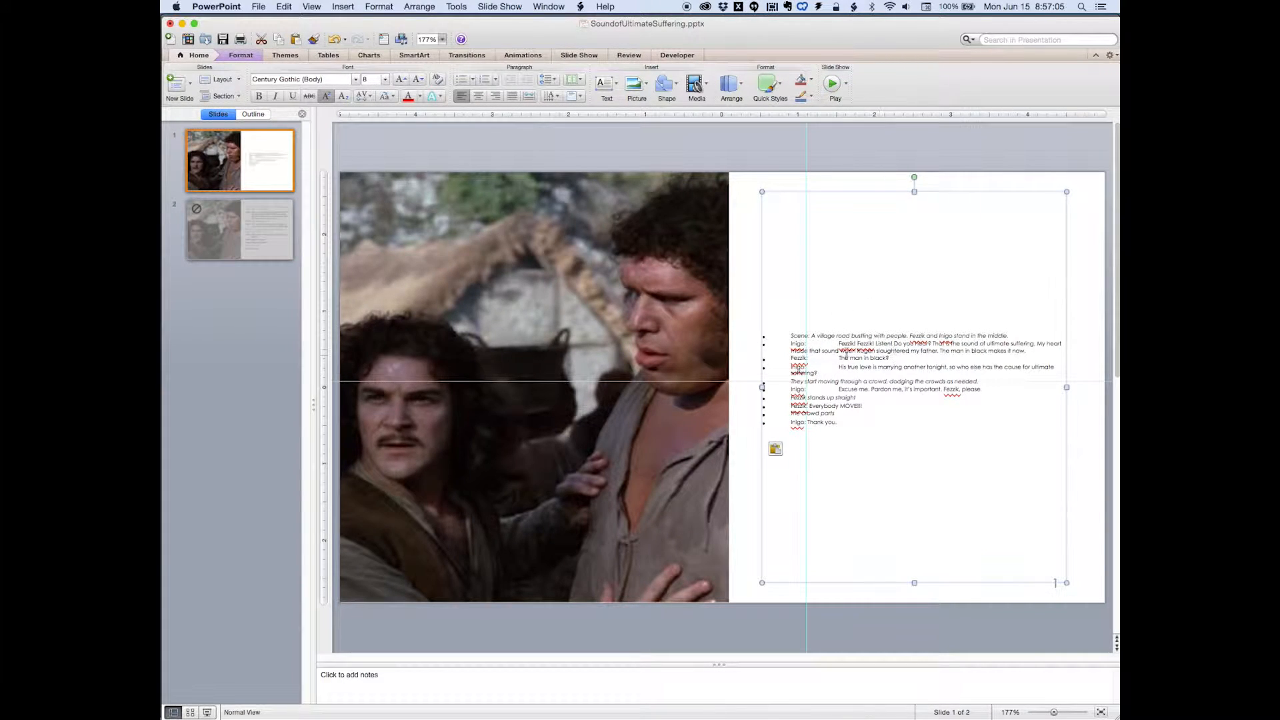
Remove the superscript formatting from the entire script in slide 1's text placeholder.
click(861, 429)
key(super+a)
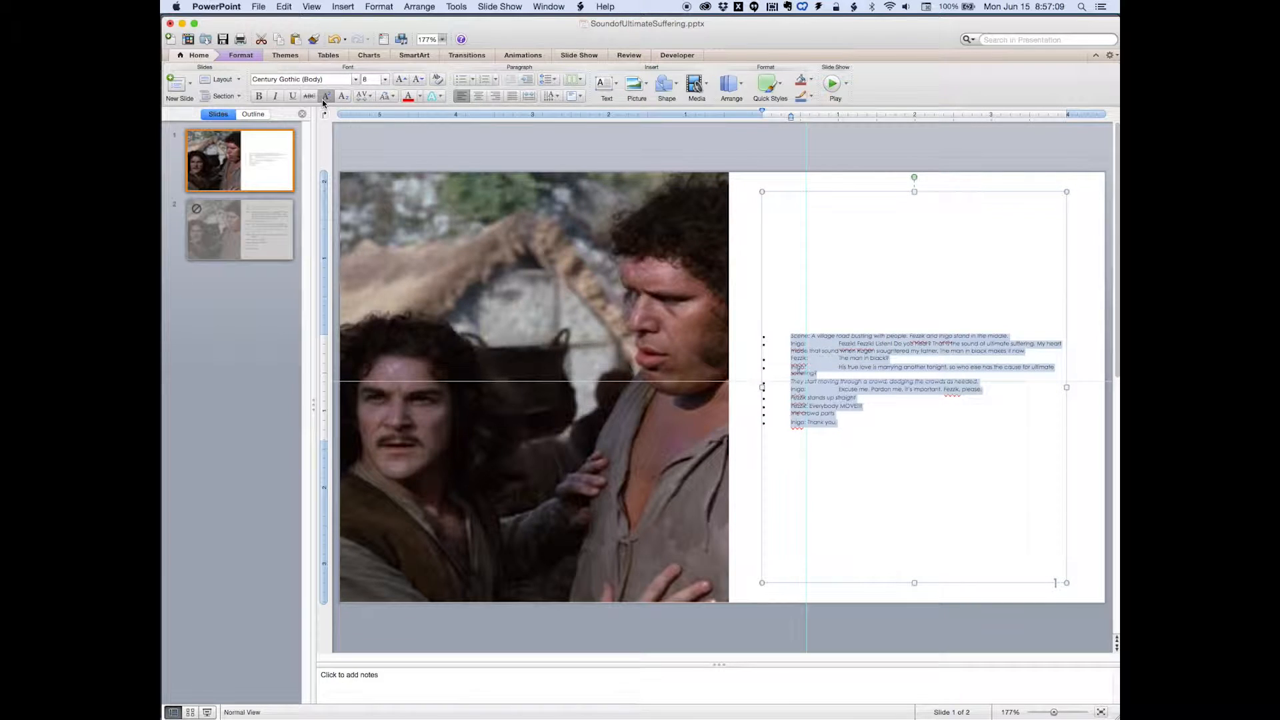
click(324, 99)
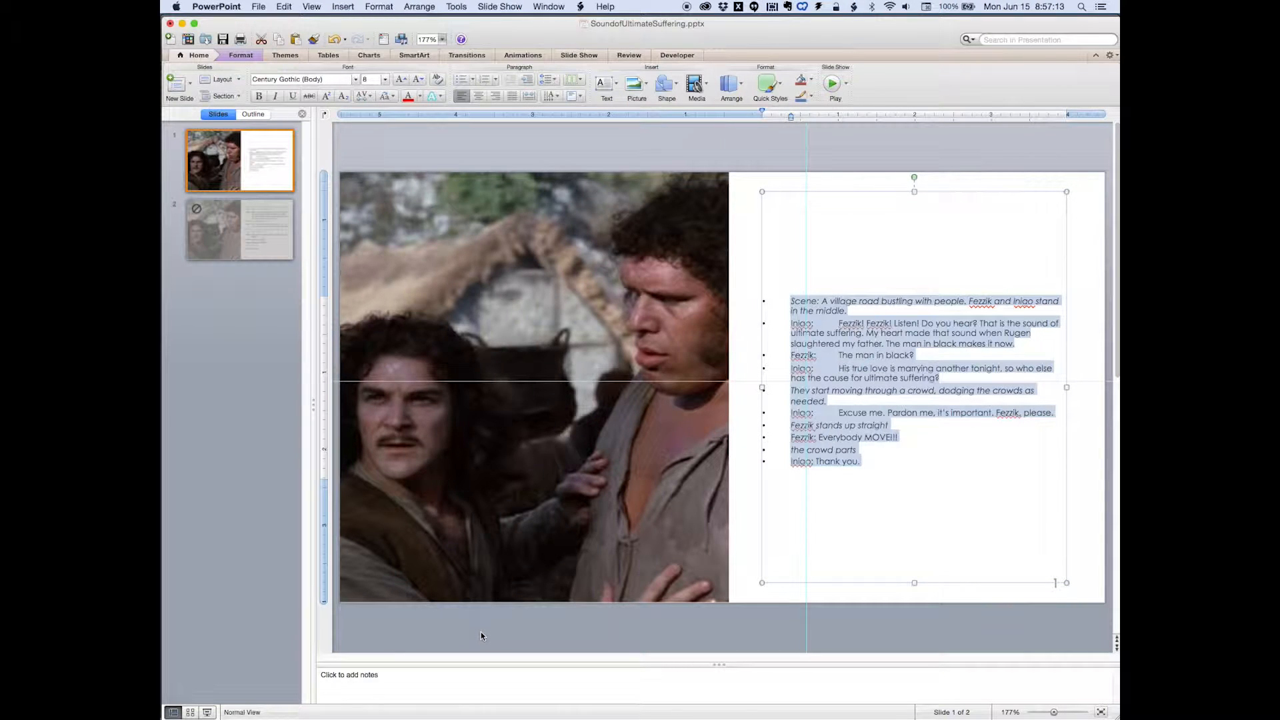
Change the font of the entire script on slide 1 to Avenir LT Std 55 Roman.
click(866, 447)
drag(868, 469, 759, 297)
click(355, 80)
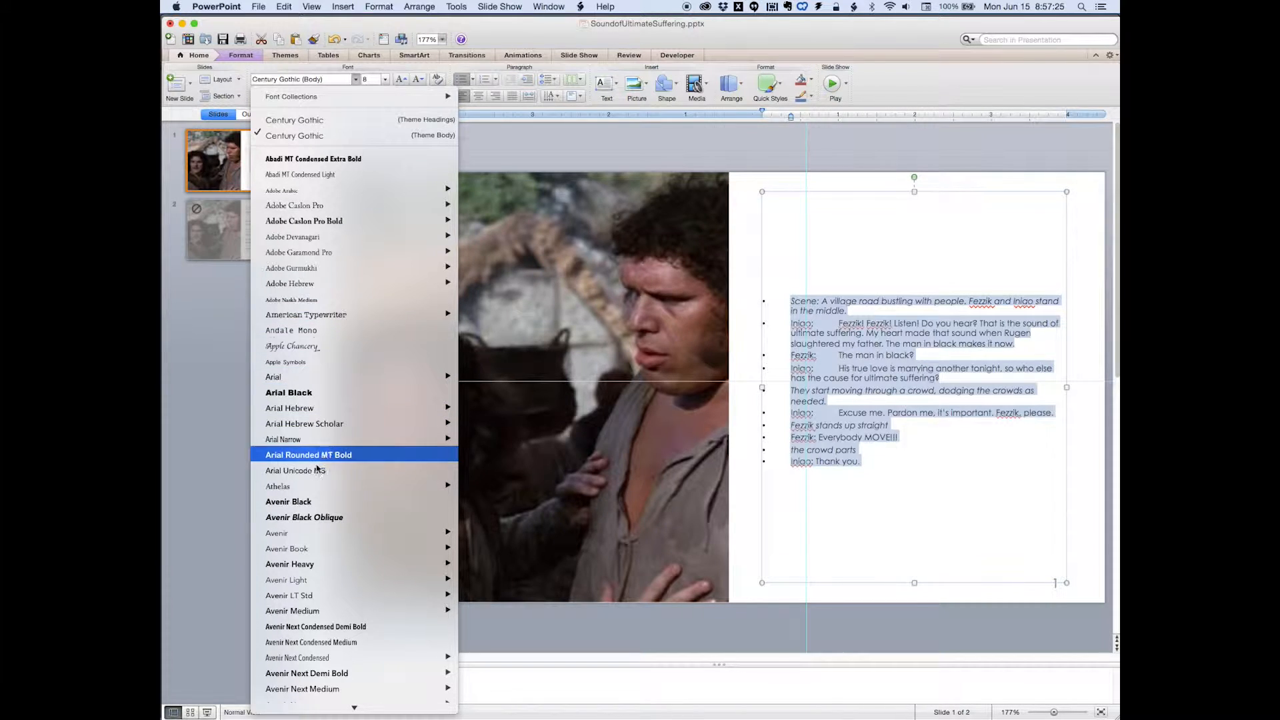
mouse_move(333, 596)
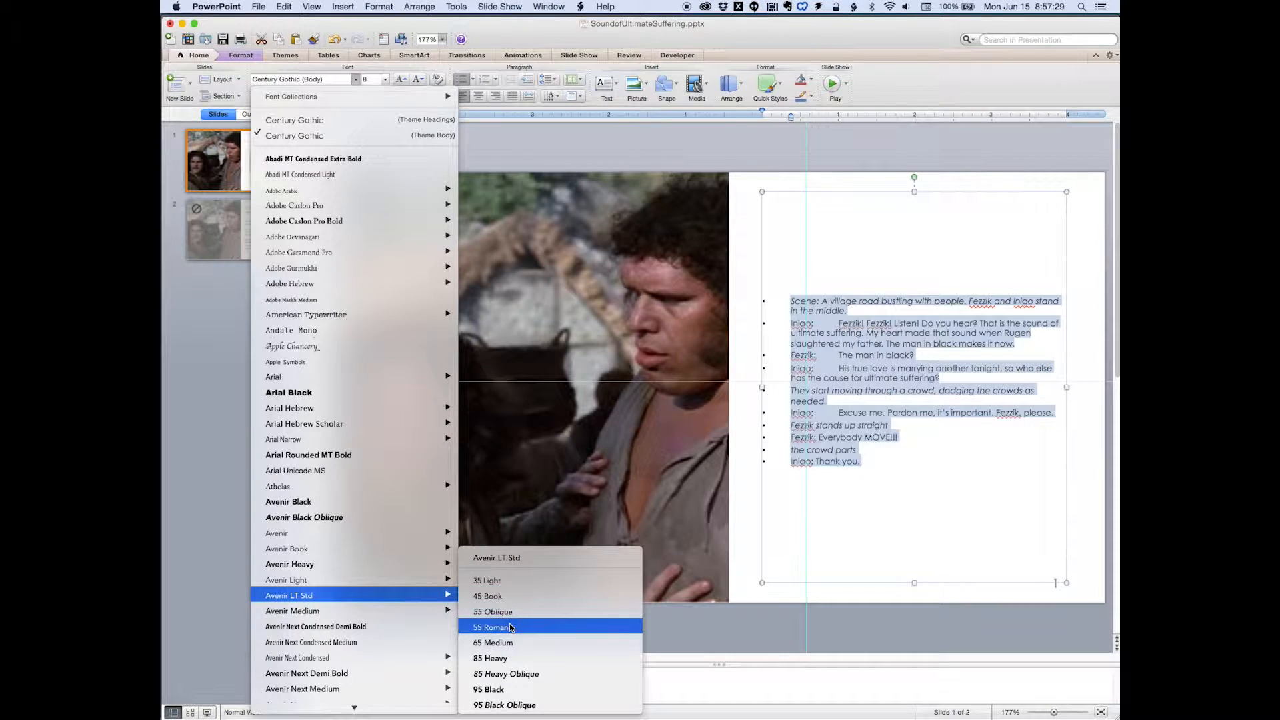
click(505, 550)
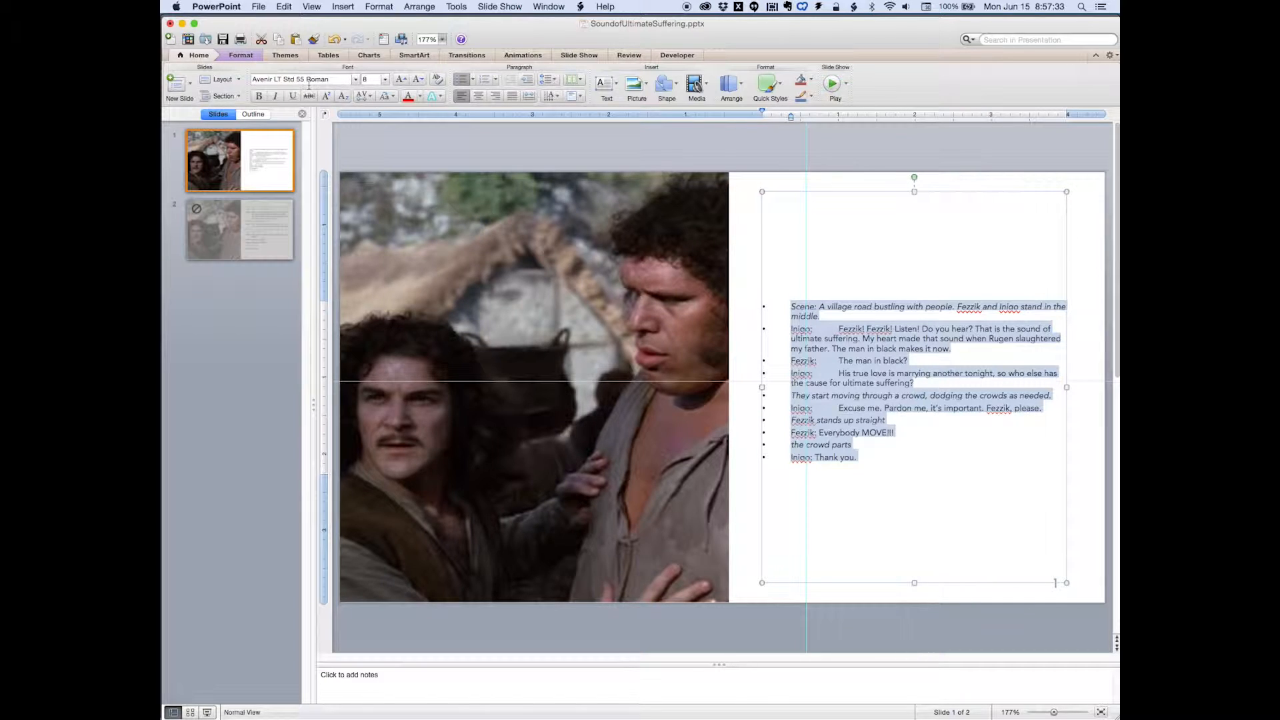
Remove the bullets from all paragraphs of the script on slide 1.
click(909, 307)
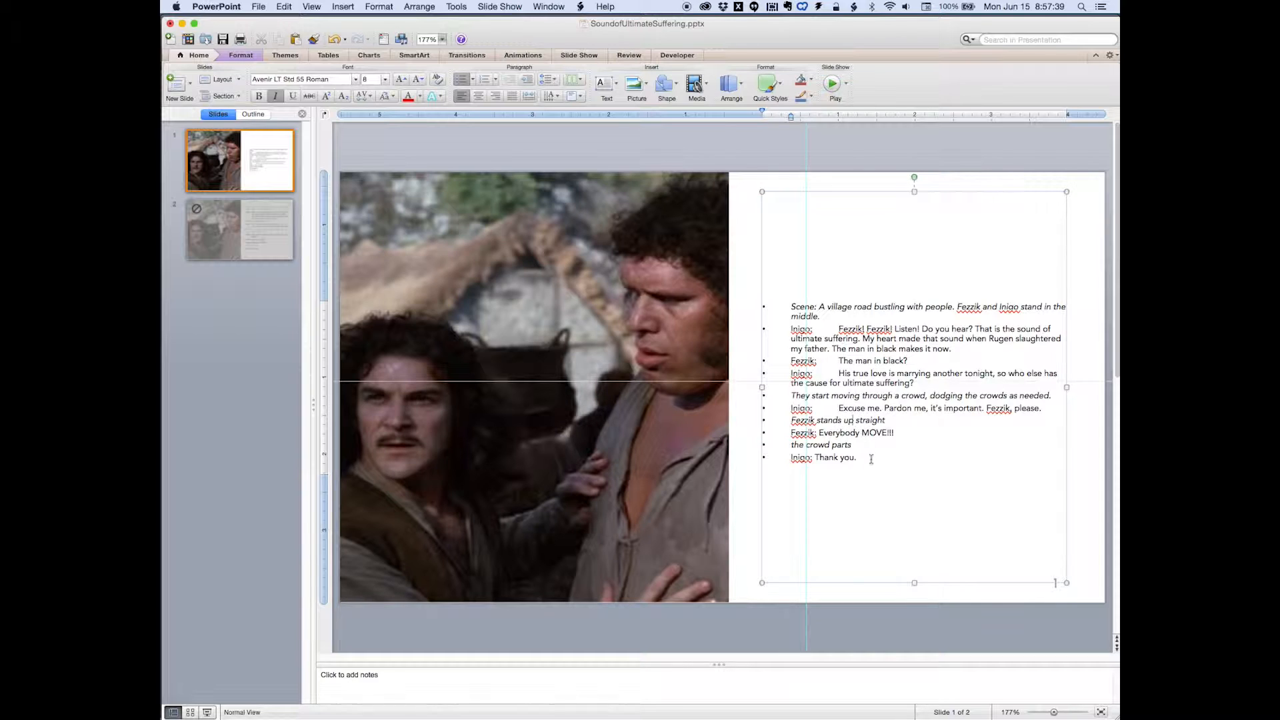
drag(869, 459, 746, 302)
click(460, 79)
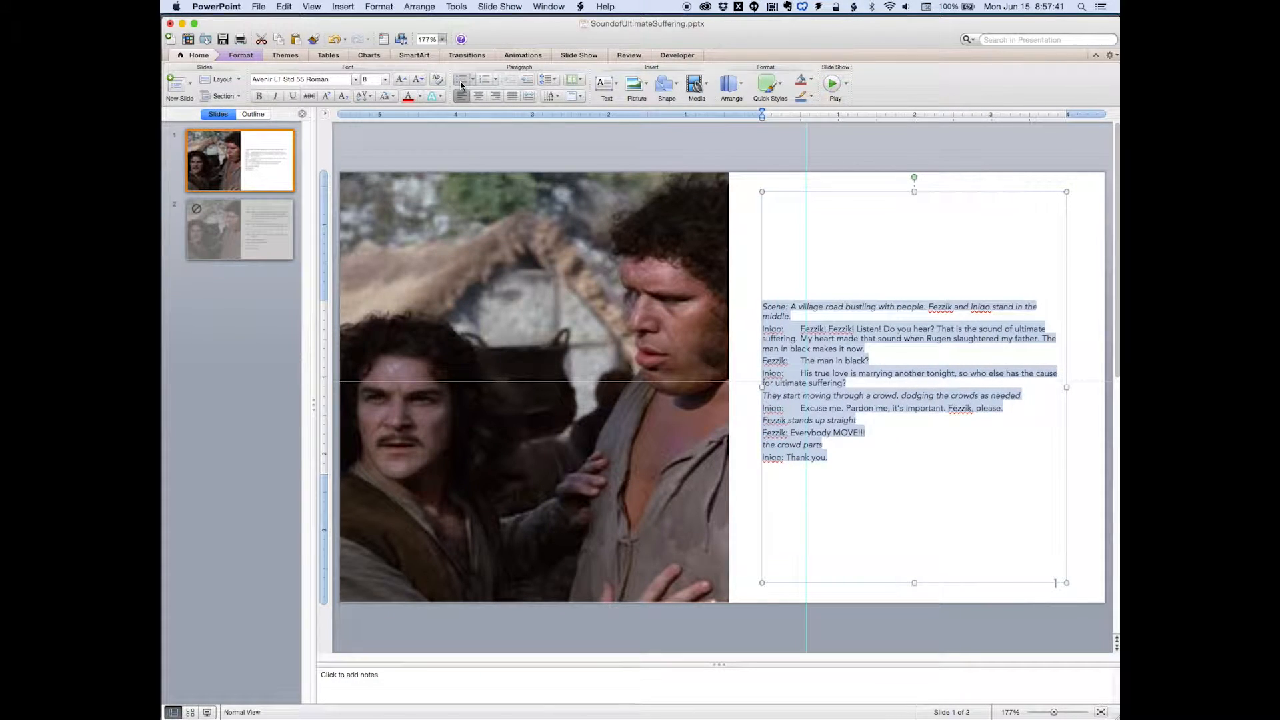
Compare the indents and paragraph styling of the pasted script with the original in InDesign, and return to PowerPoint.
click(820, 318)
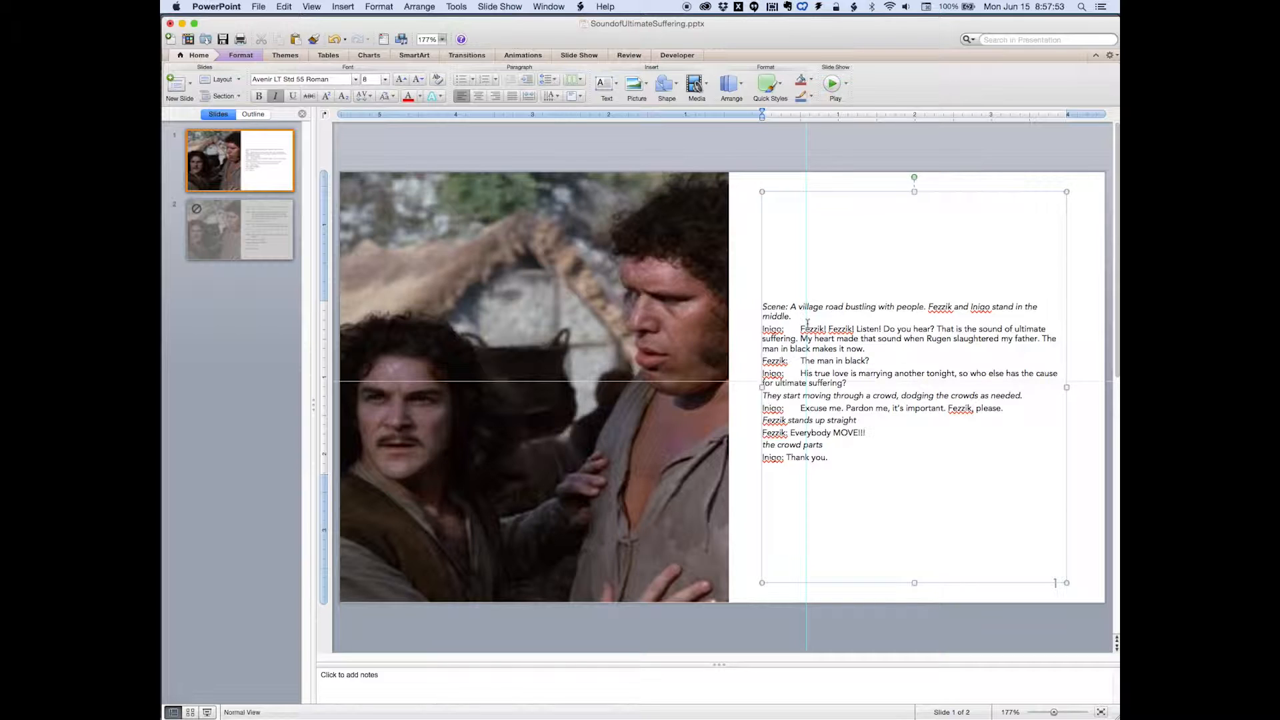
click(801, 372)
key(super+Tab)
click(419, 209)
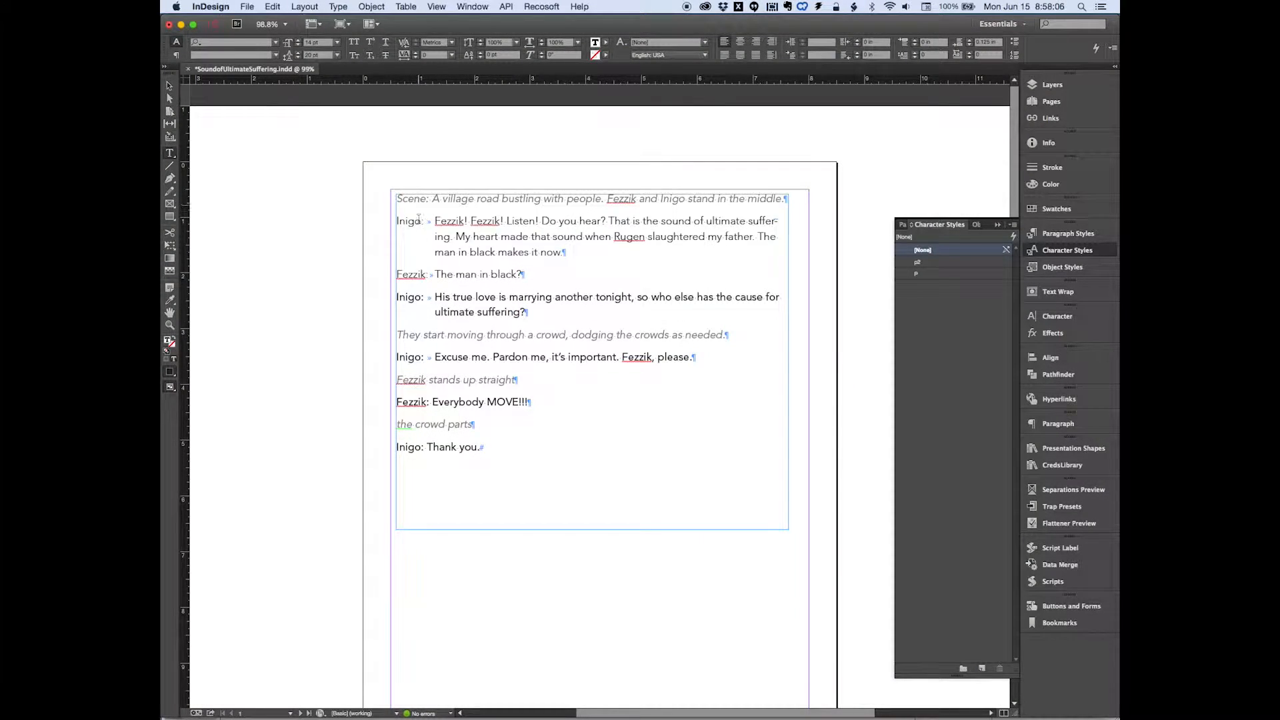
click(427, 422)
key(super+Tab)
click(501, 362)
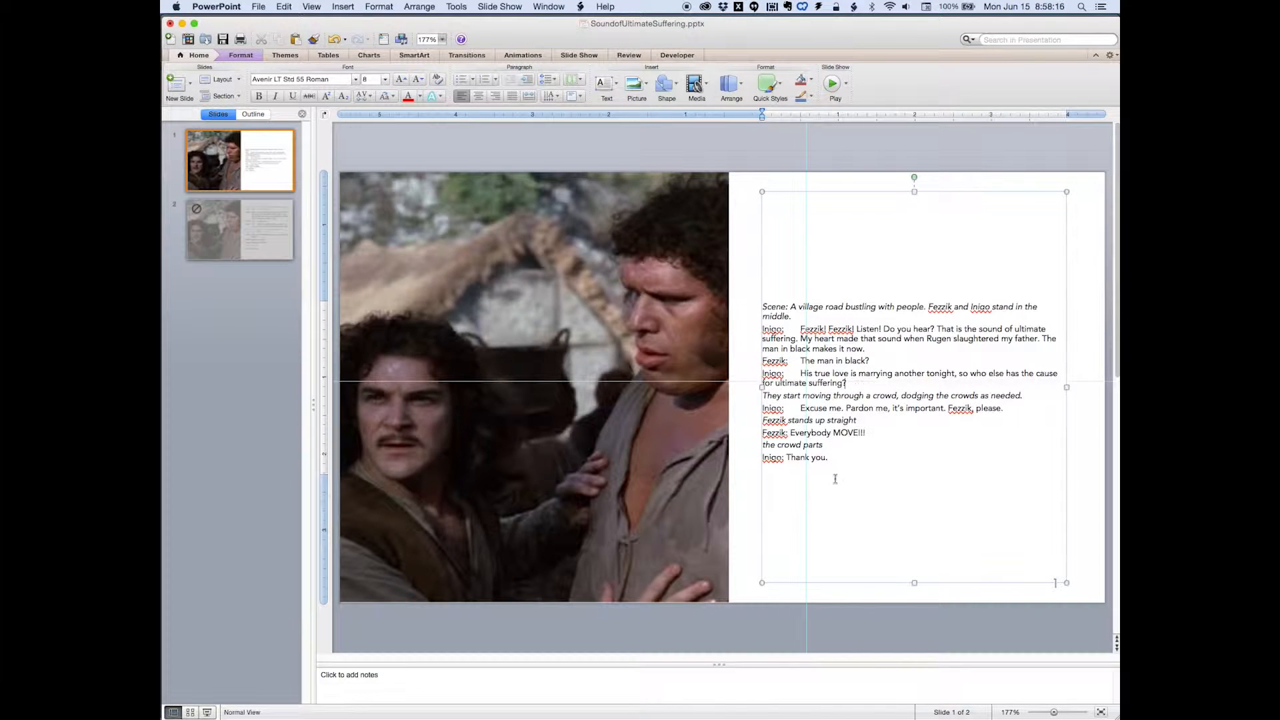
Select the whole script, open its Format Text settings and set the font size to 11.
drag(837, 460, 765, 307)
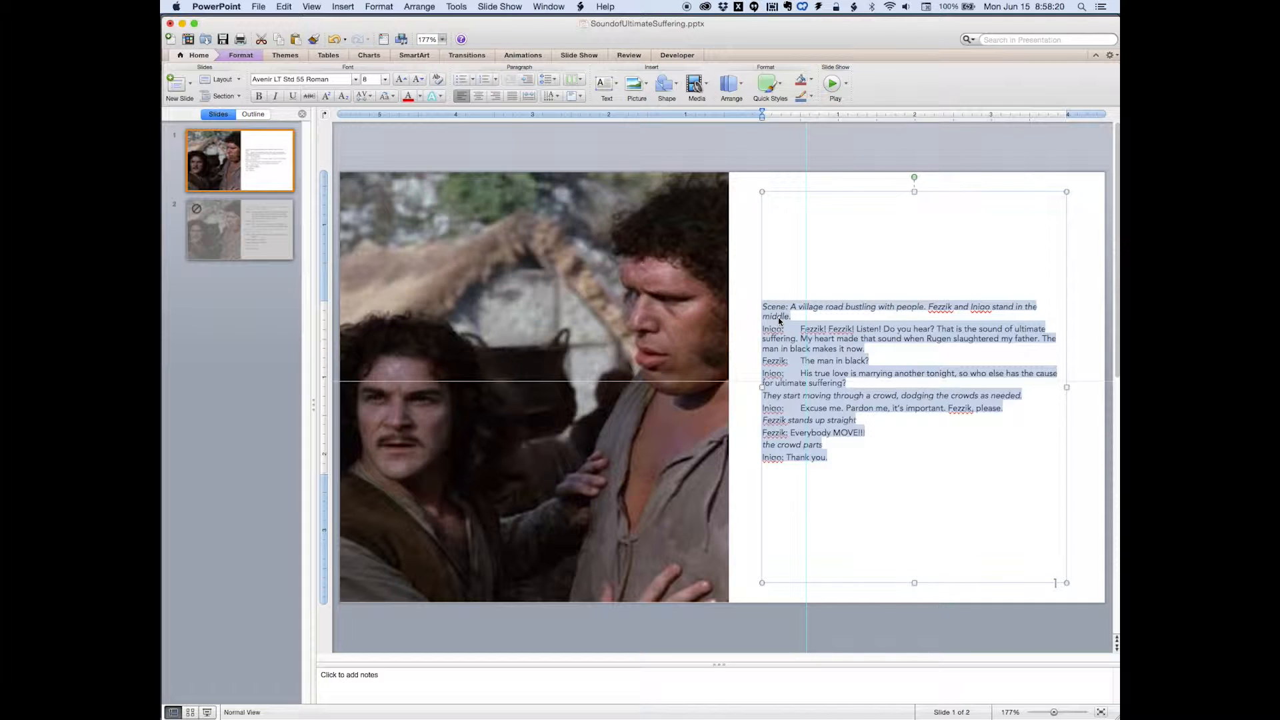
right_click(774, 326)
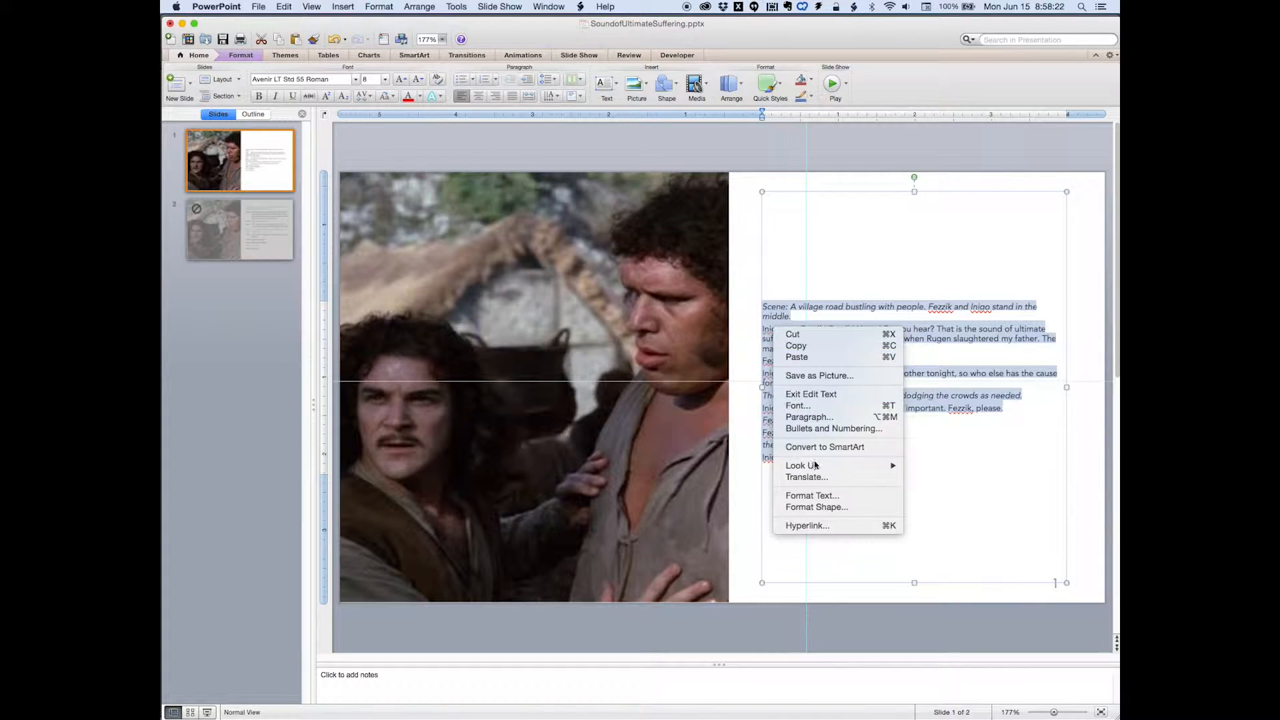
click(821, 495)
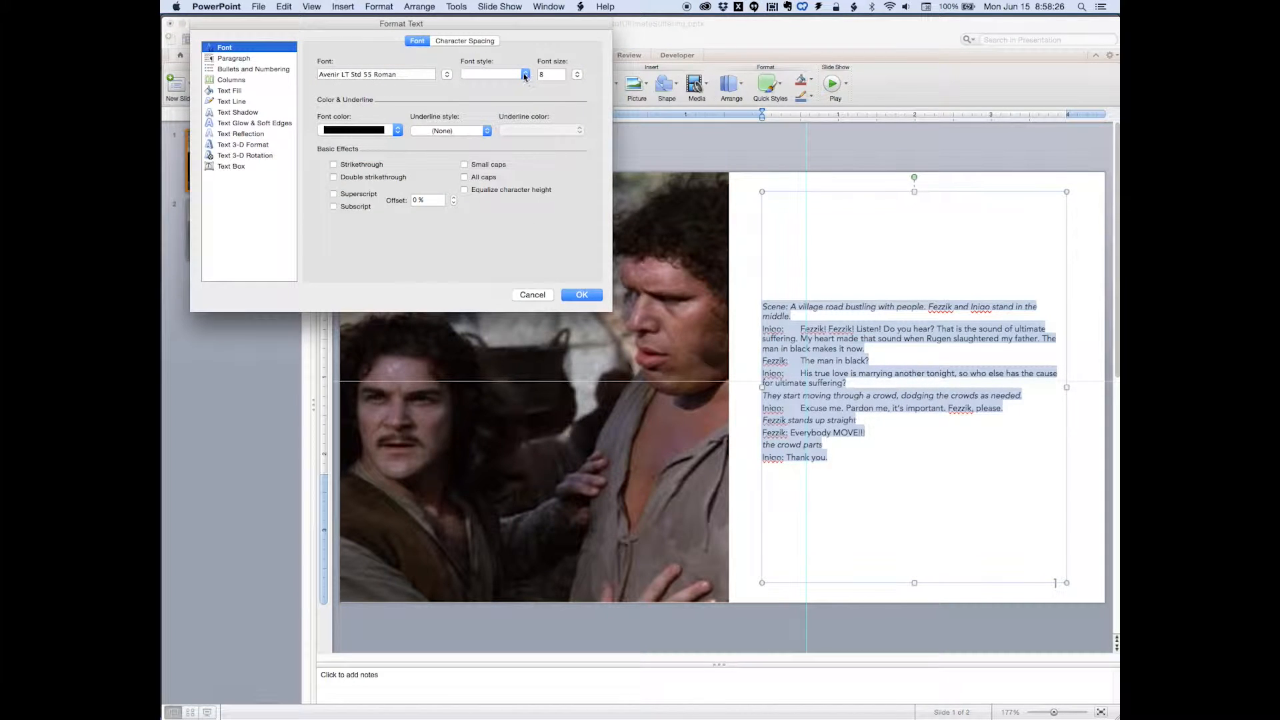
key(super+Tab)
key(super+Tab)
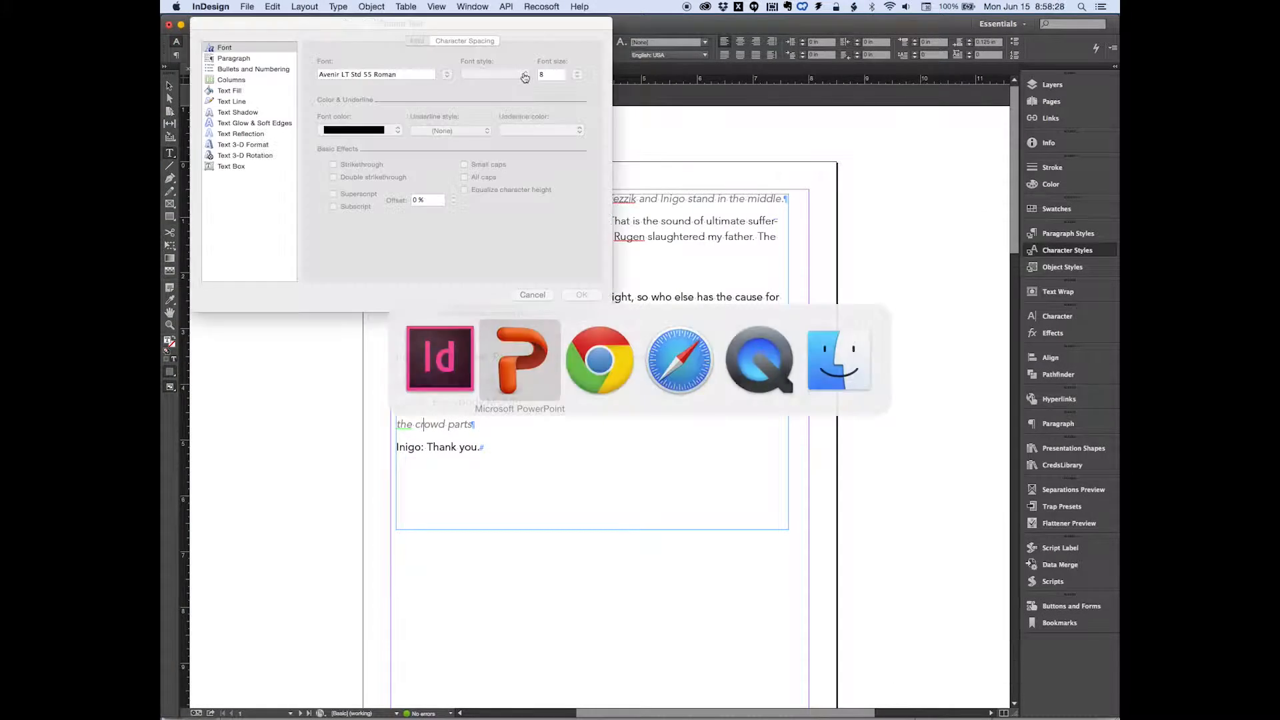
click(578, 75)
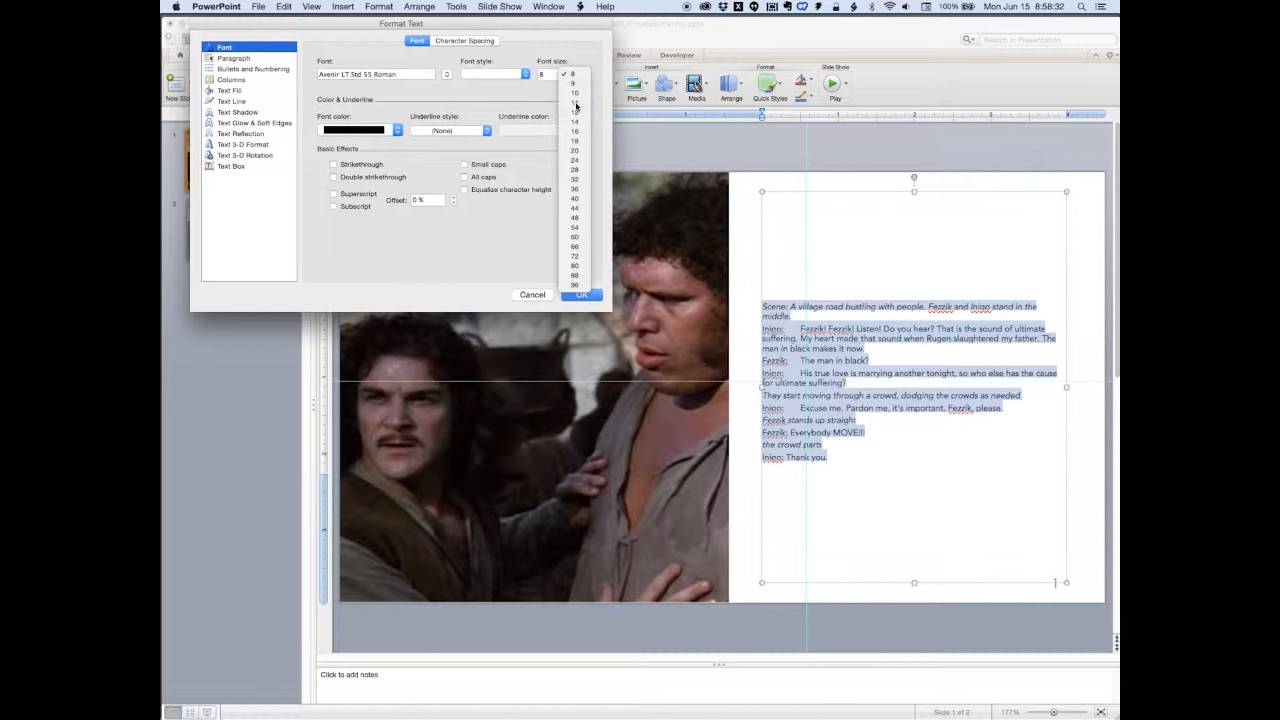
click(575, 103)
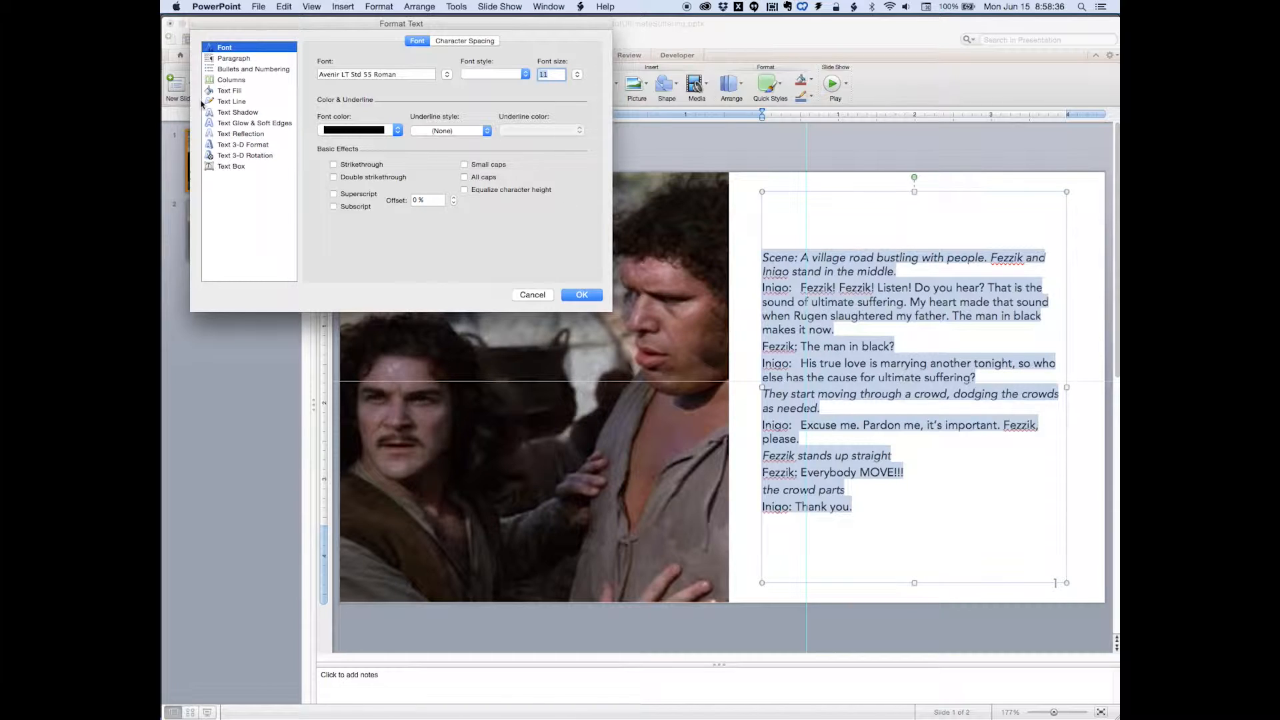
Set the script's paragraph indentation to 0.6" before text with a hanging indent of 0.6".
click(223, 61)
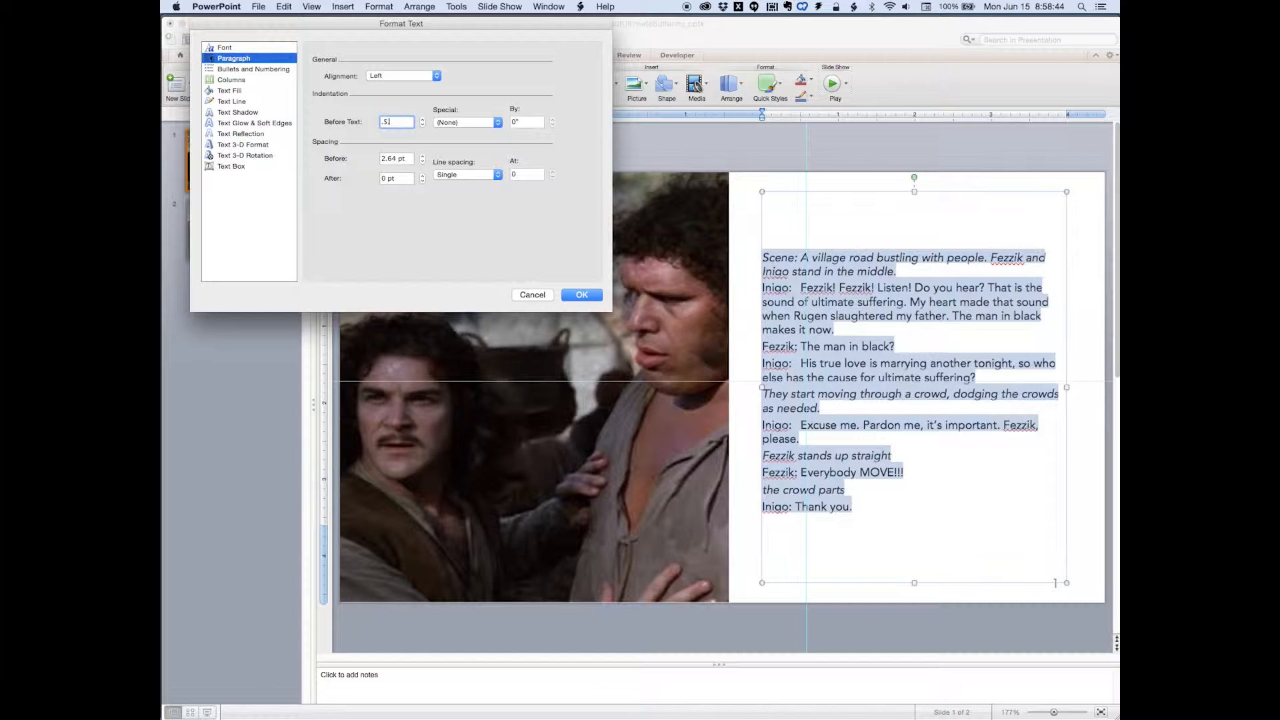
key(Tab)
click(400, 120)
click(467, 122)
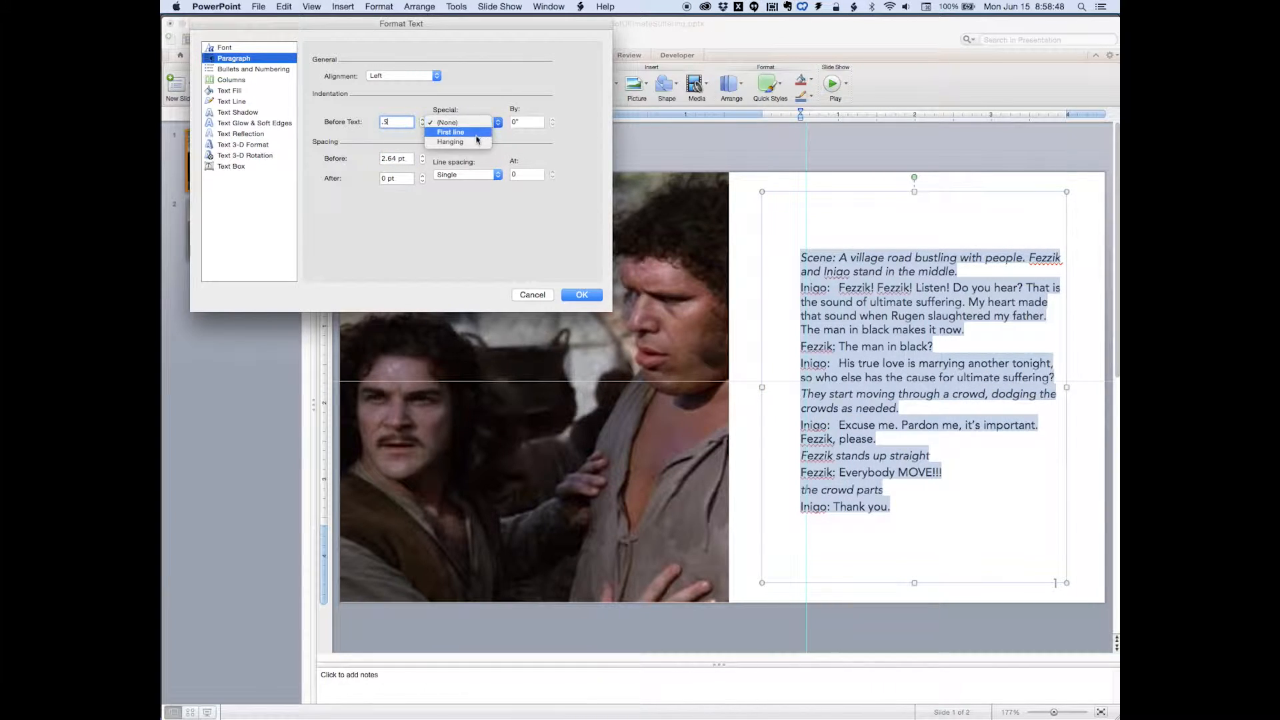
click(466, 142)
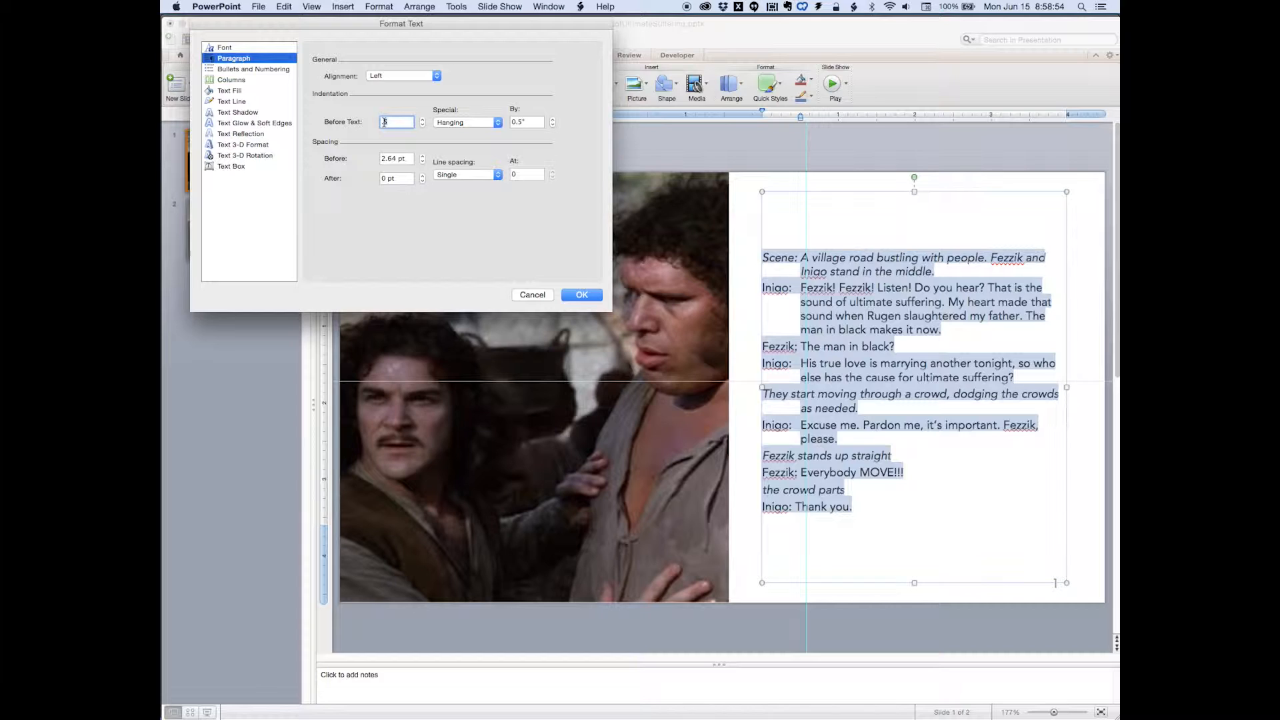
key(Tab)
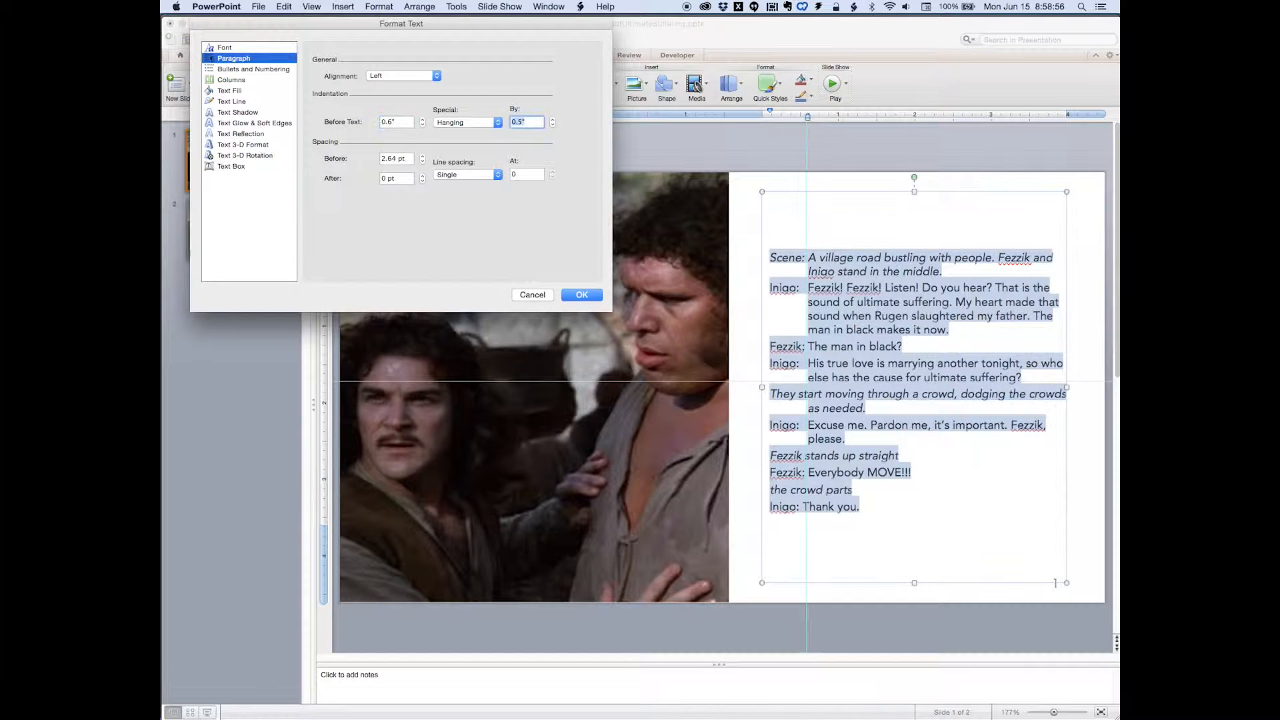
text(.6)
key(Tab)
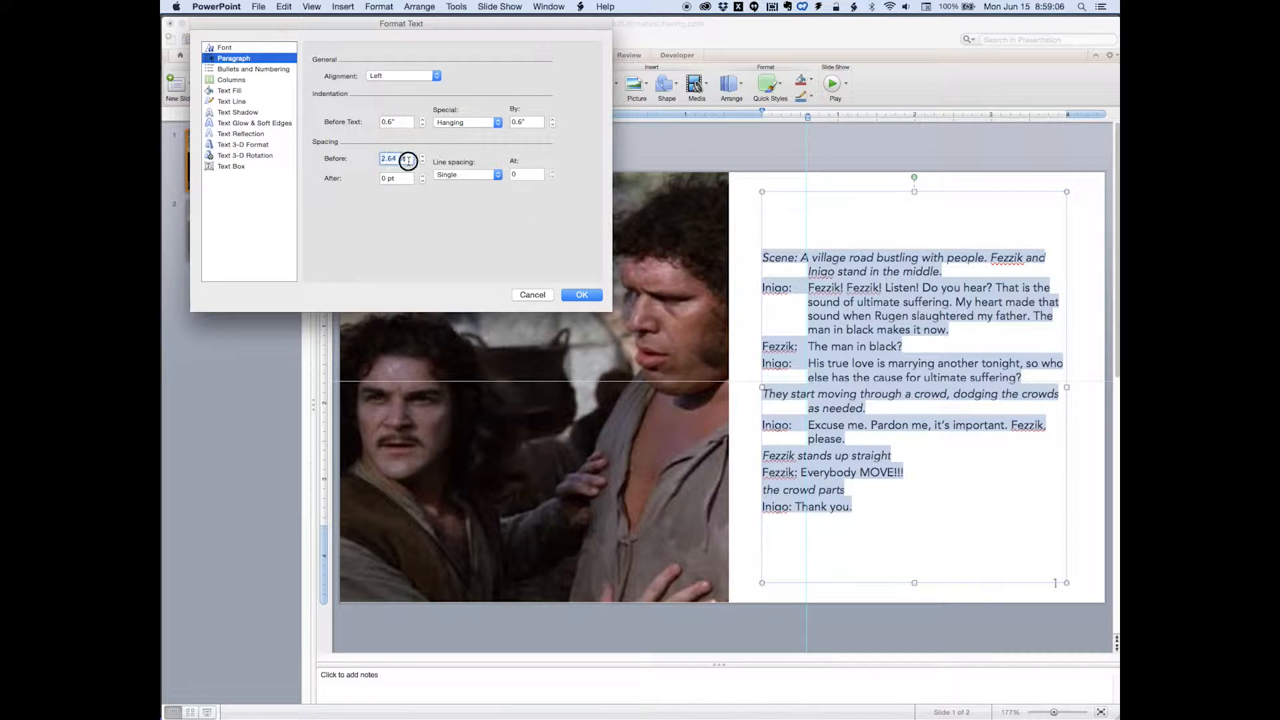
Set the script's paragraph spacing to 0 pt before and 8 pt after, and apply the text formatting.
text(0)
key(Tab)
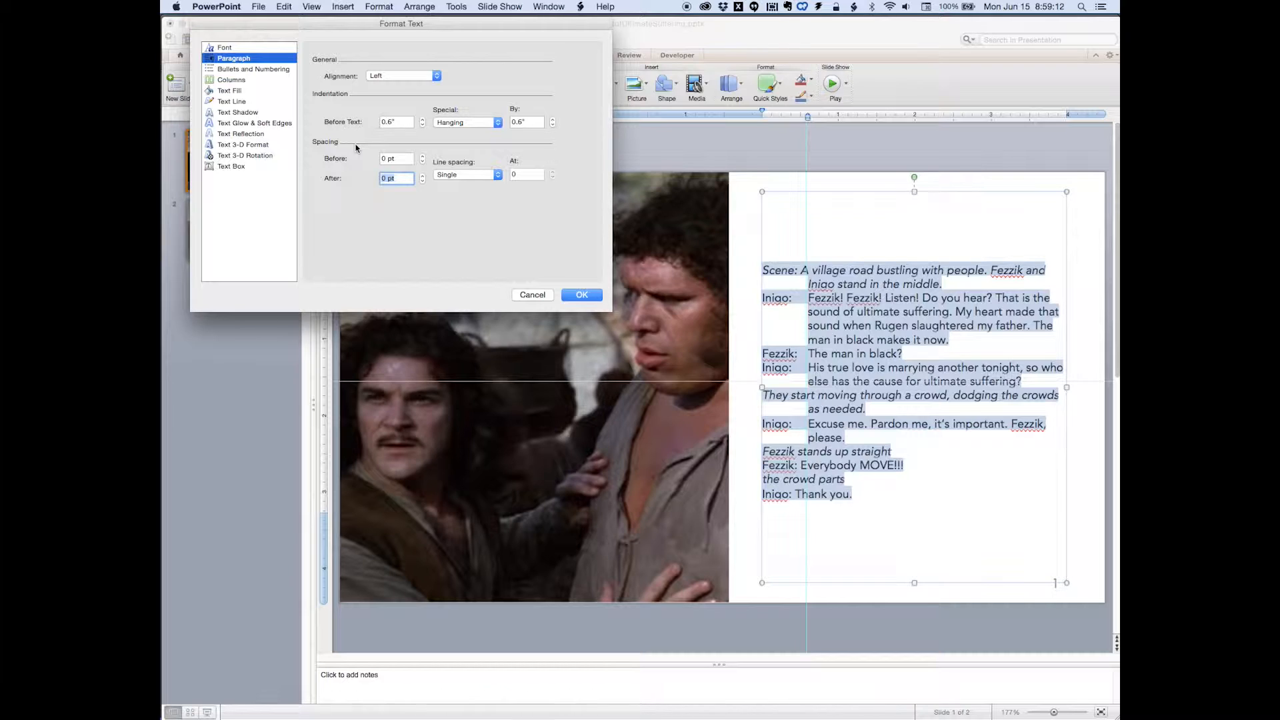
text(6)
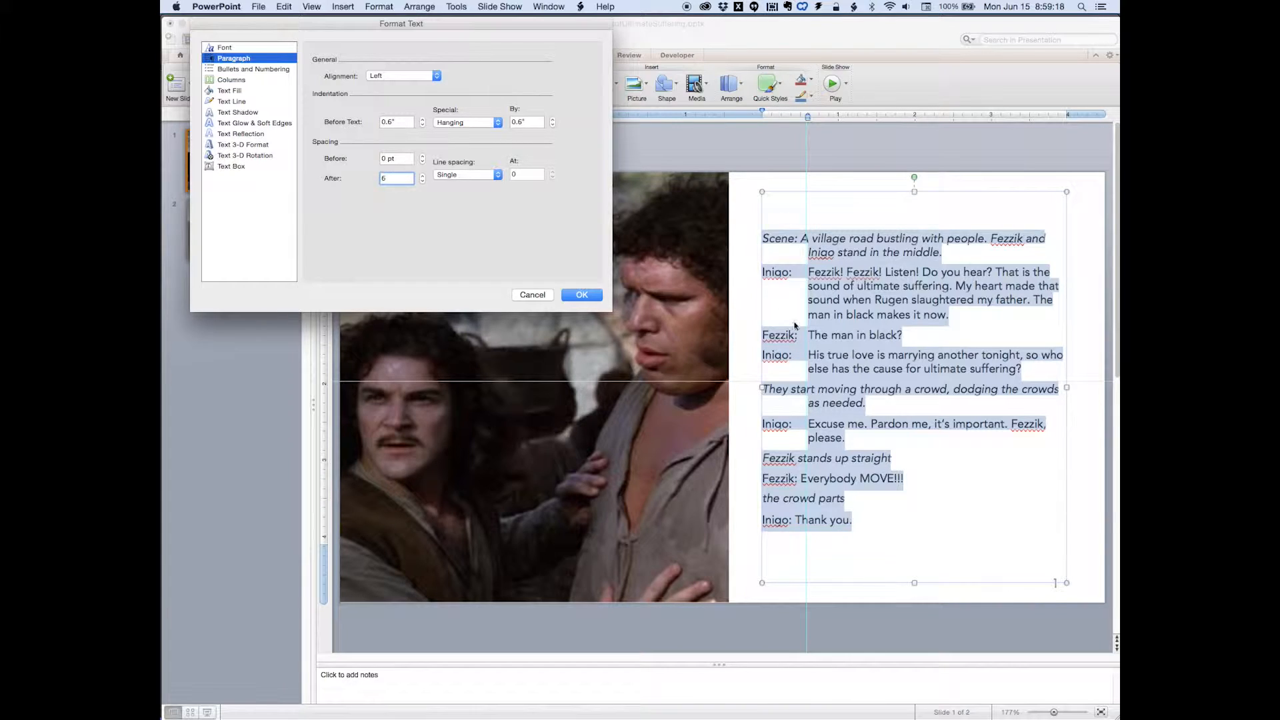
click(422, 176)
click(422, 175)
text(8p)
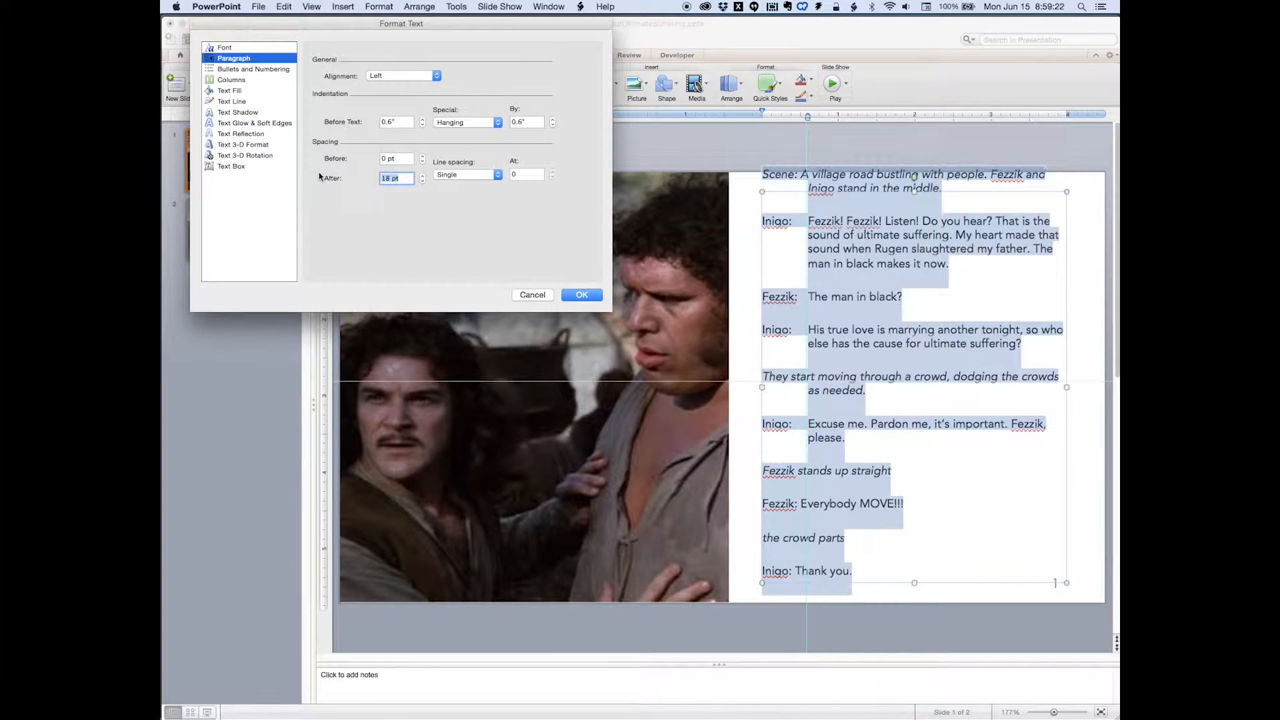
text(t)
key(Tab)
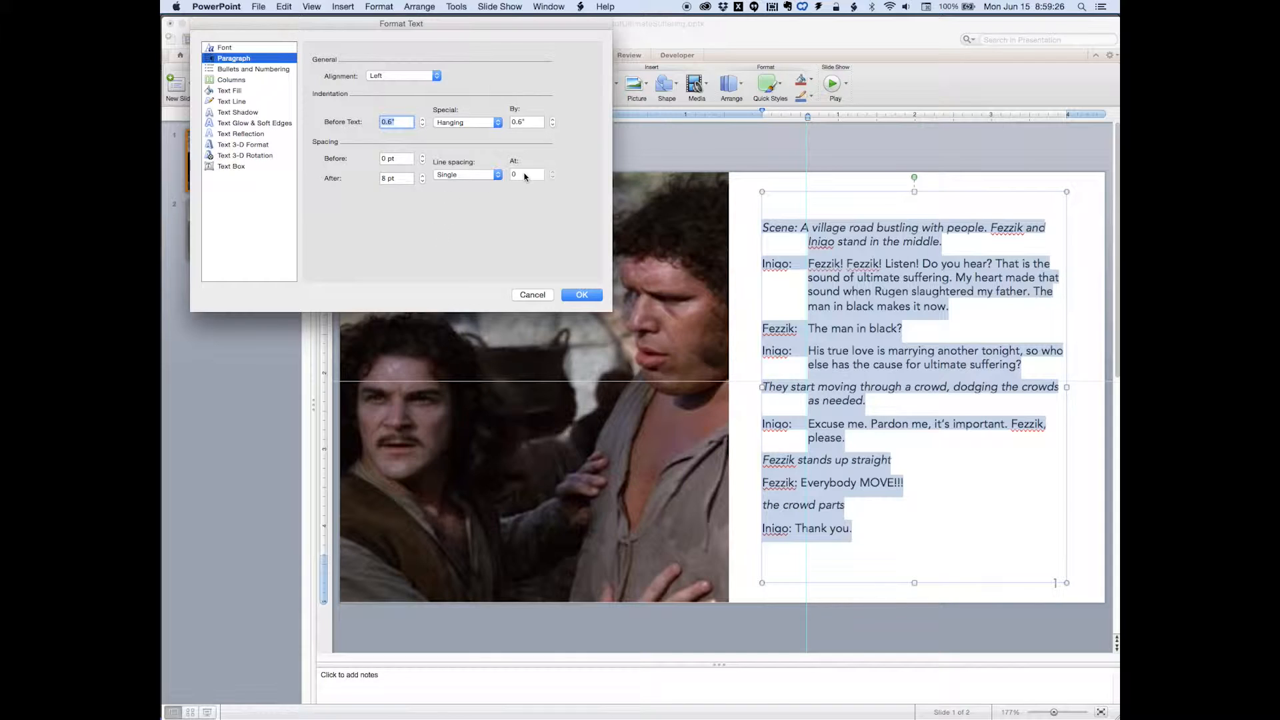
click(582, 295)
Format the opening "Scene:" paragraph in Avenir LT Std 35 Light with italics.
click(929, 260)
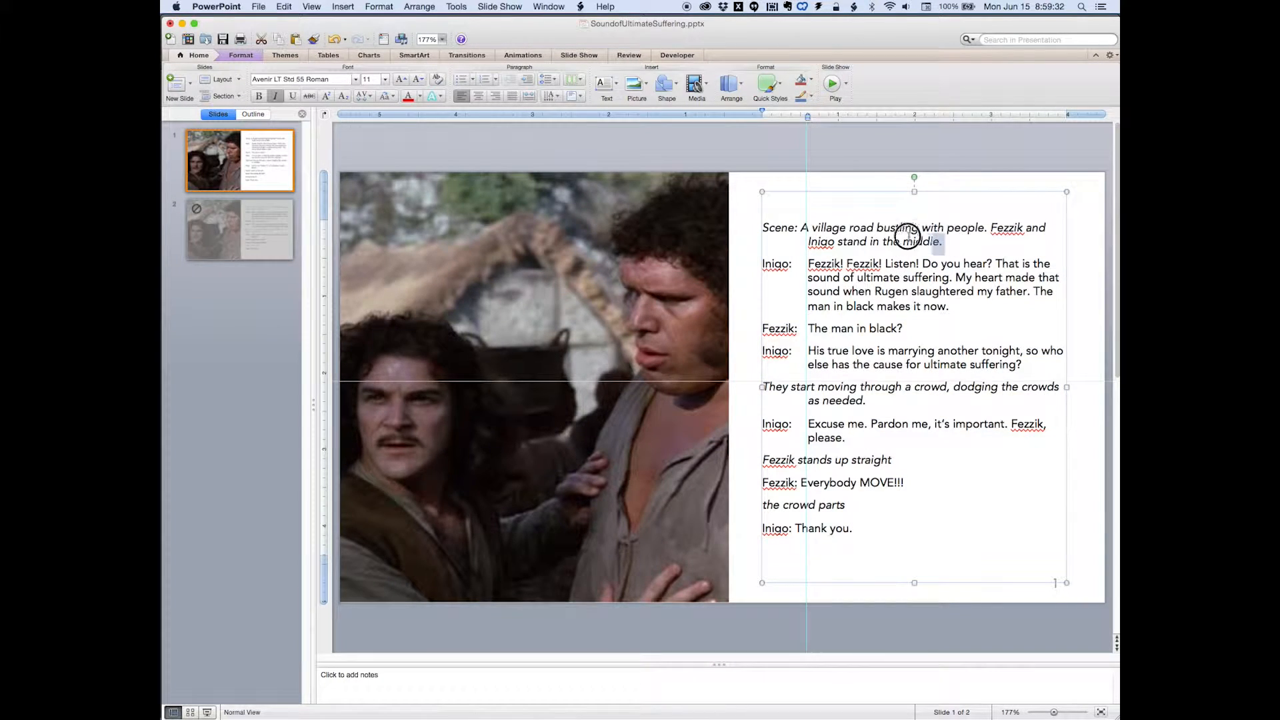
drag(915, 236, 759, 218)
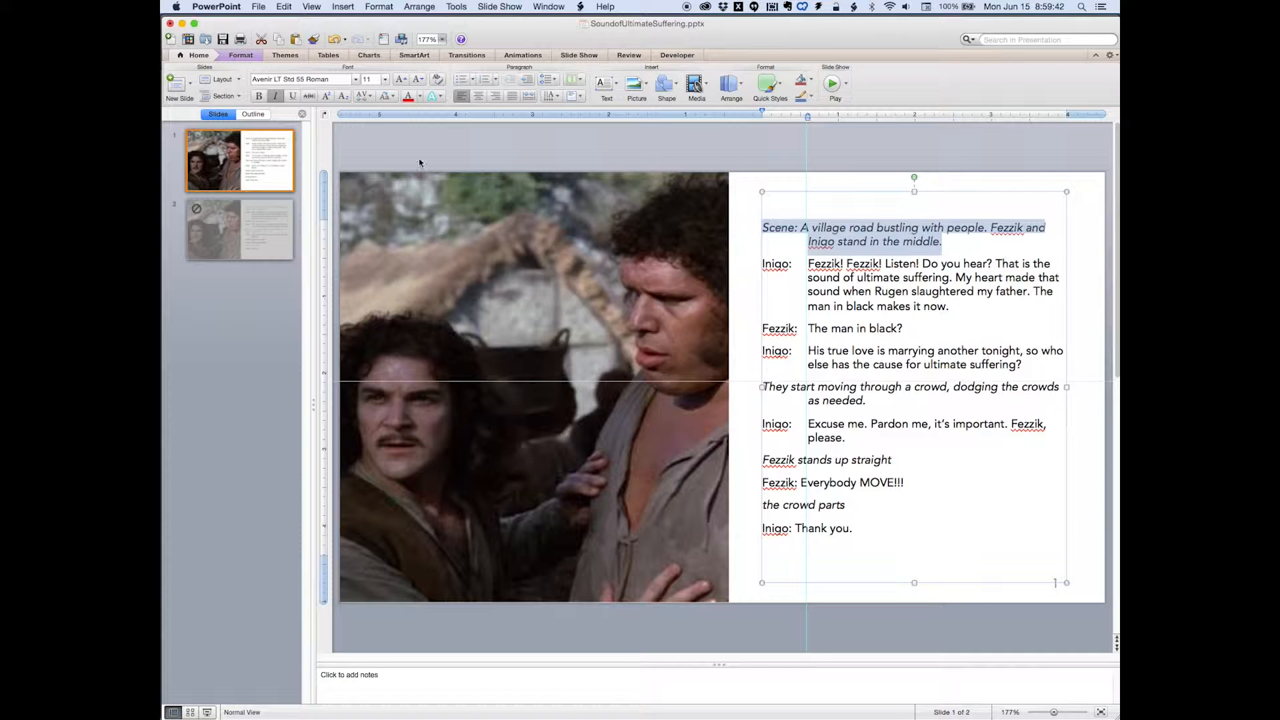
click(356, 80)
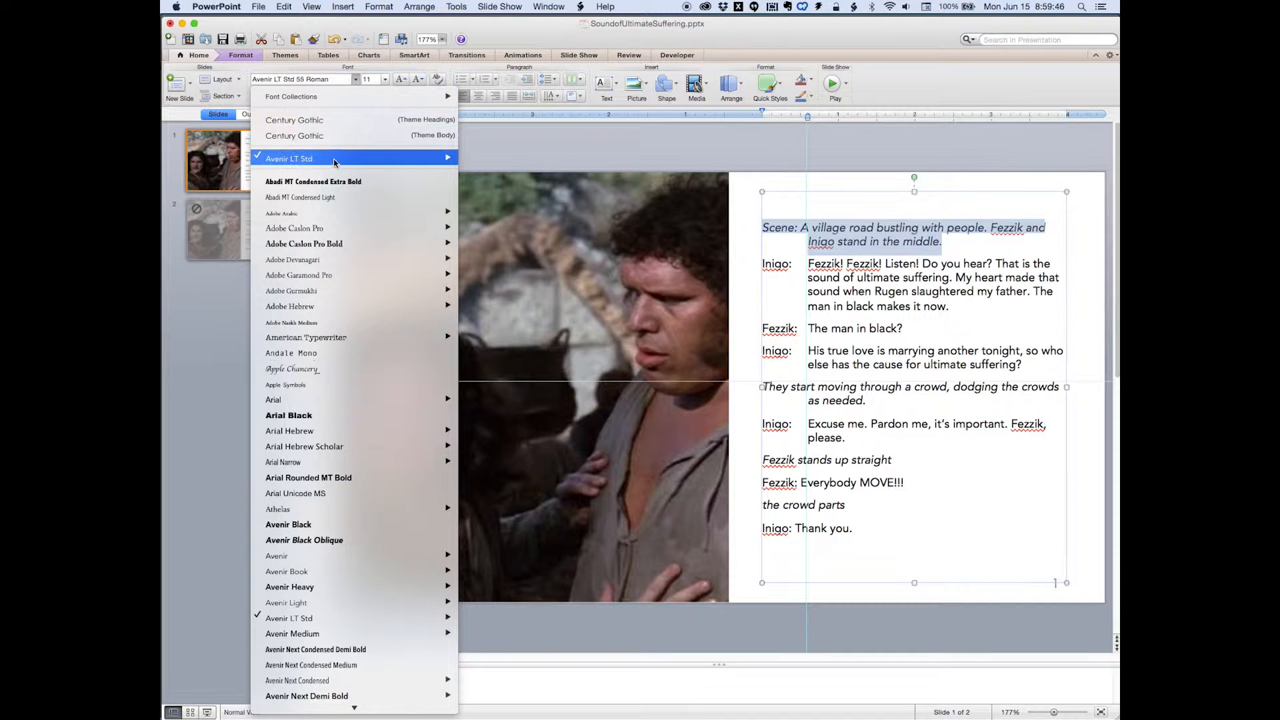
mouse_move(336, 160)
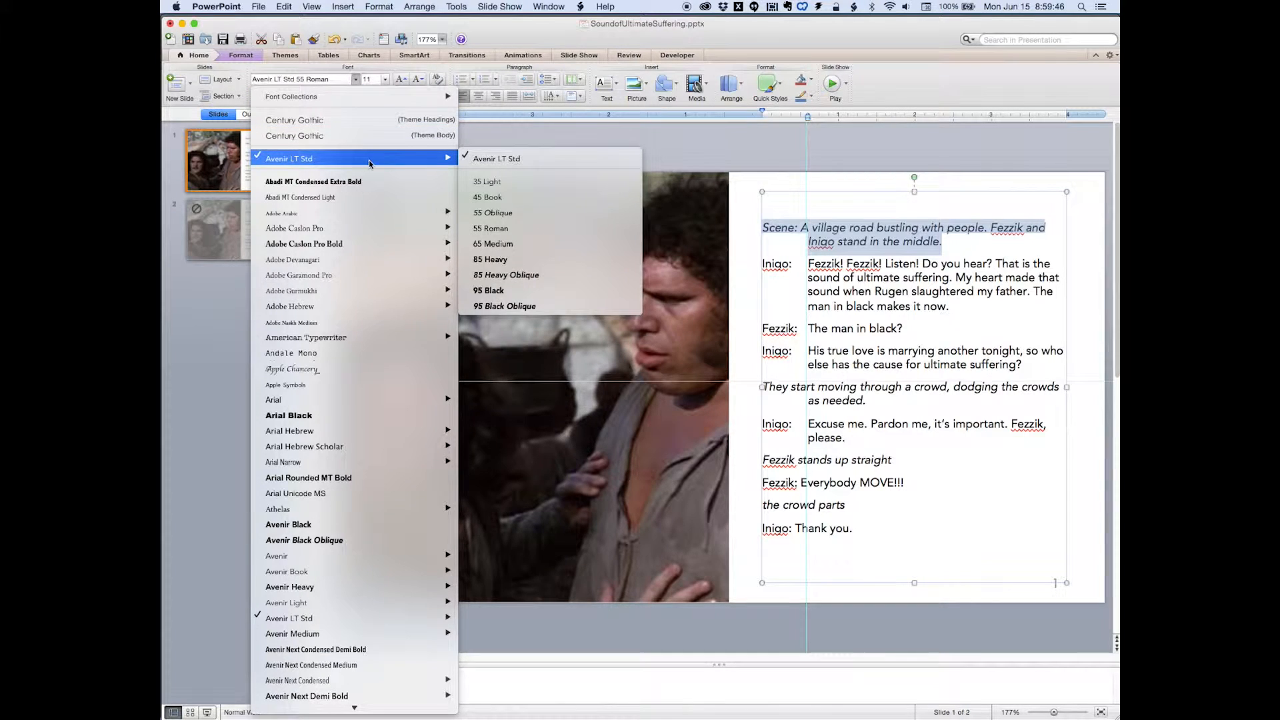
click(500, 183)
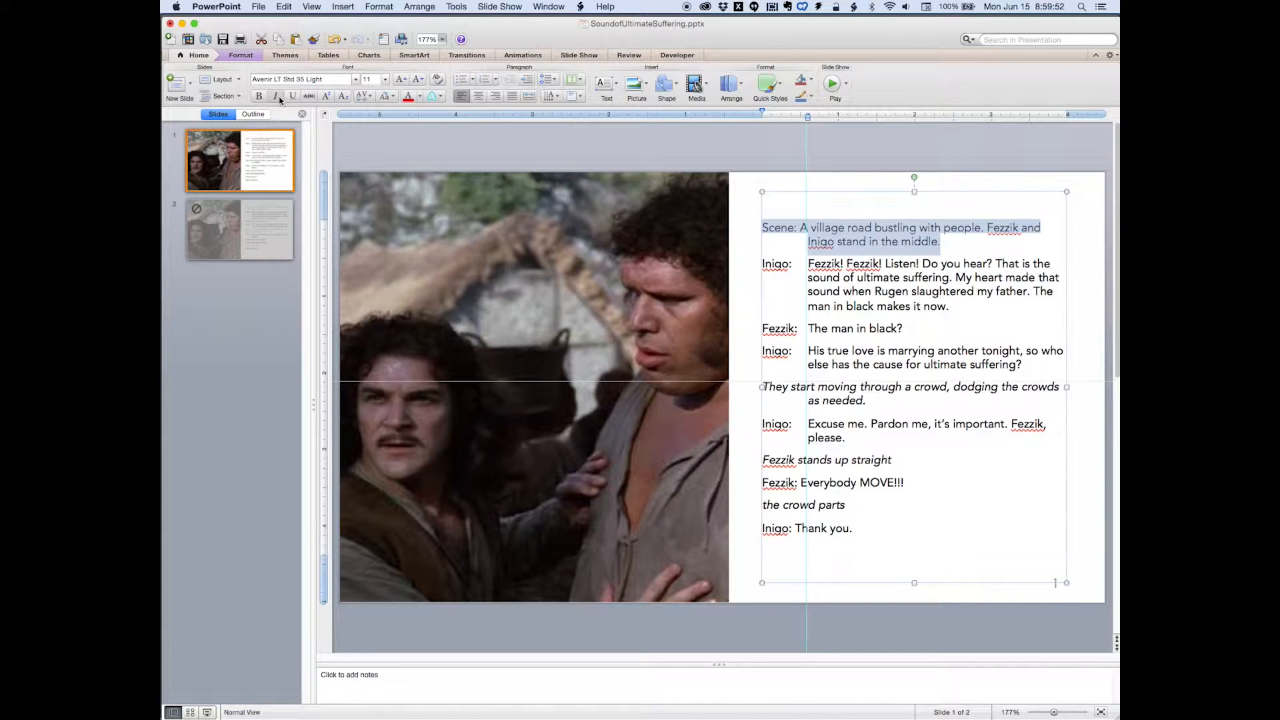
click(279, 96)
Color the opening "Scene:" paragraph with a grey from the theme colors.
click(419, 95)
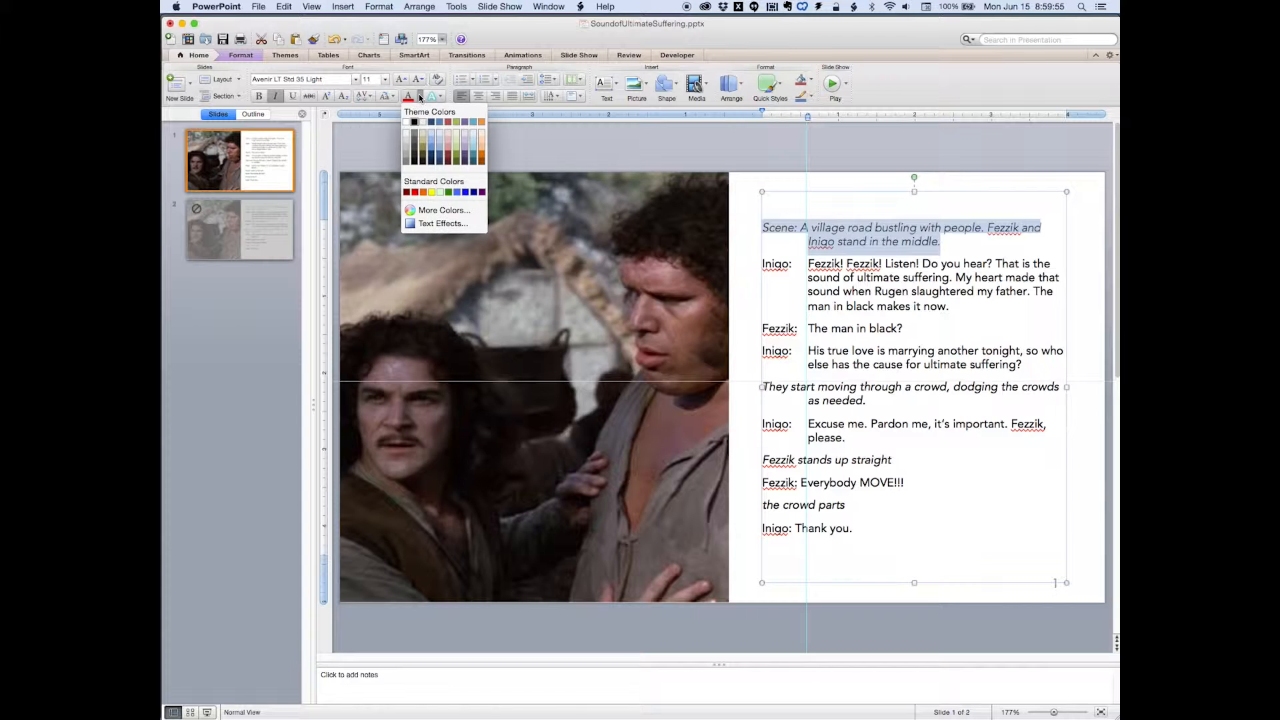
click(407, 155)
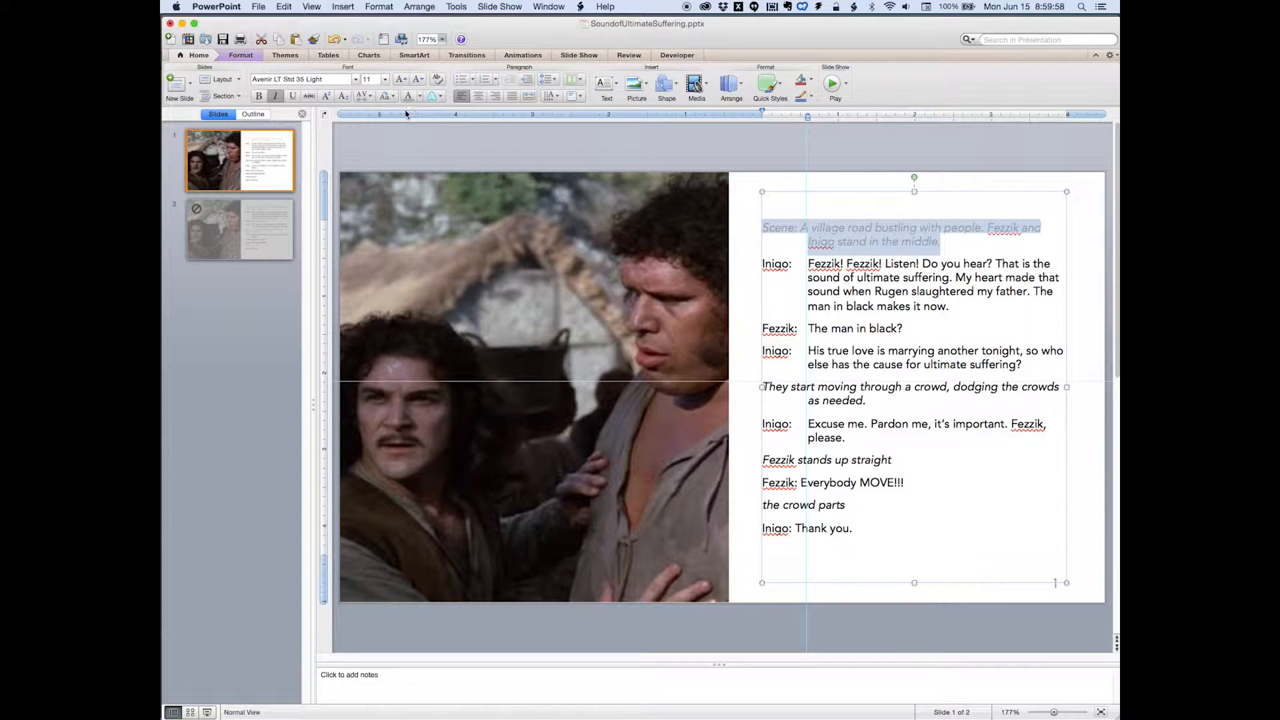
click(420, 96)
click(402, 169)
Align the opening "Scene:" paragraph's first-line indent with its hanging indent.
drag(762, 112, 762, 113)
click(931, 243)
drag(940, 243, 762, 228)
drag(762, 113, 807, 122)
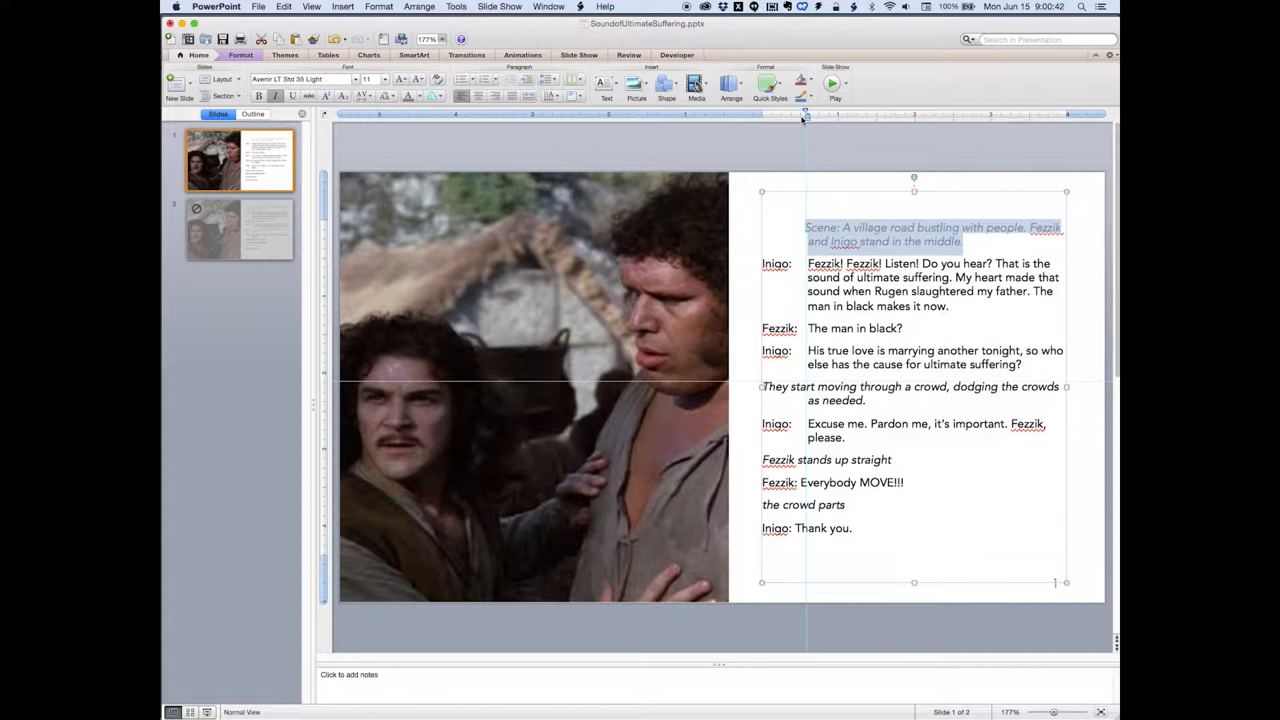
Remove the opening "Scene:" paragraph's hanging indent by setting special indentation to (None) and the indentation before text to 0.
key(super+t)
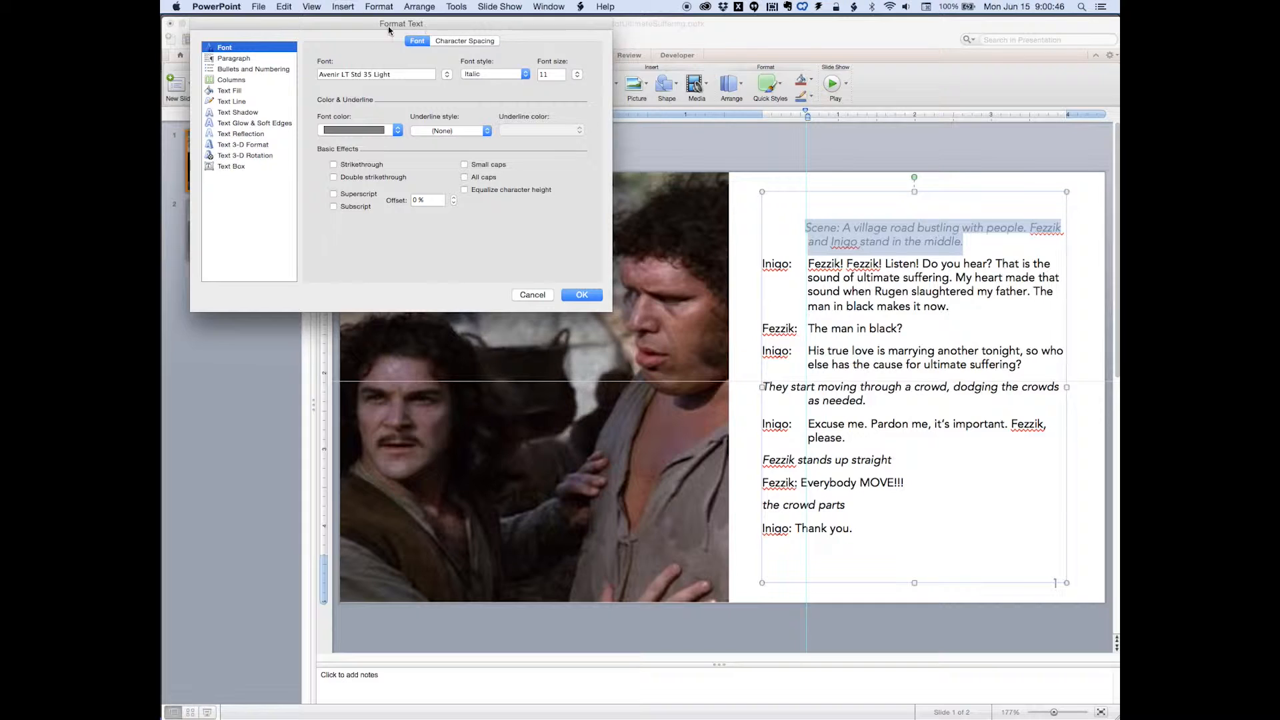
click(258, 58)
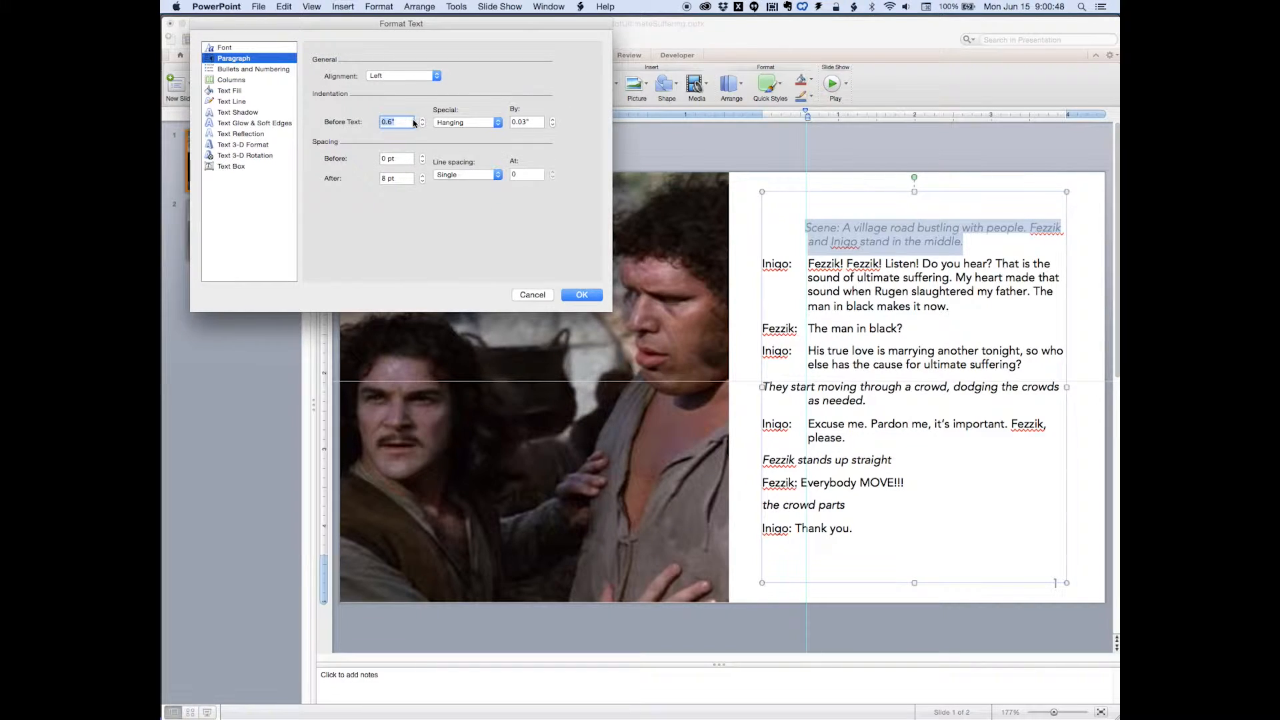
click(487, 122)
click(467, 101)
text(0)
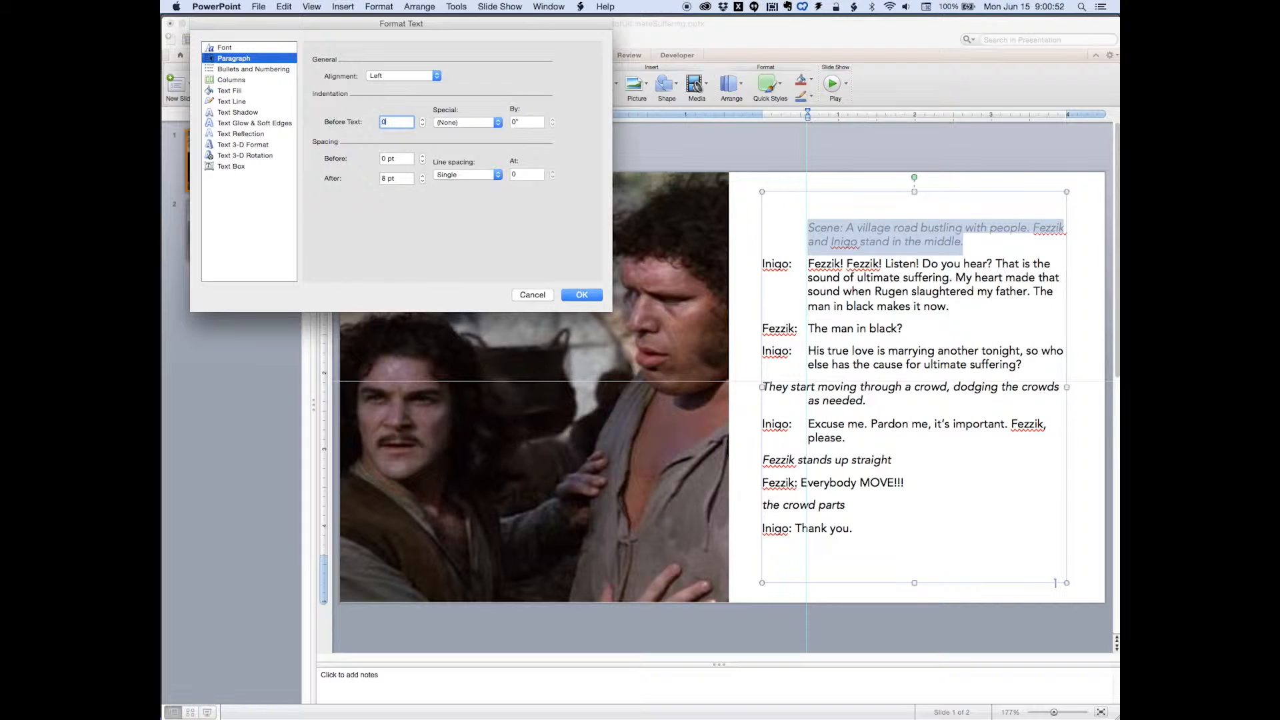
click(582, 295)
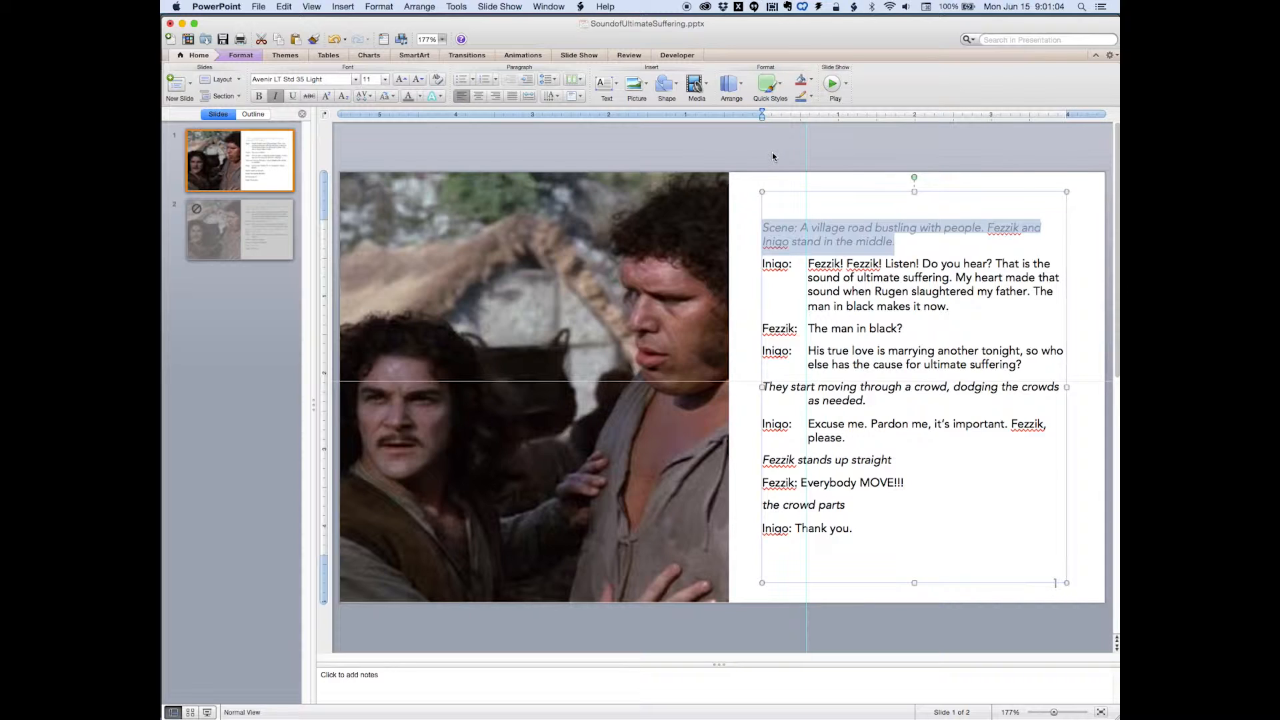
Copy the "Scene:" paragraph's formatting onto the stage directions "They start moving through a crowd, dodging the crowds as needed." and "the crowd parts".
click(910, 341)
drag(894, 237, 733, 227)
click(314, 38)
drag(895, 400, 762, 390)
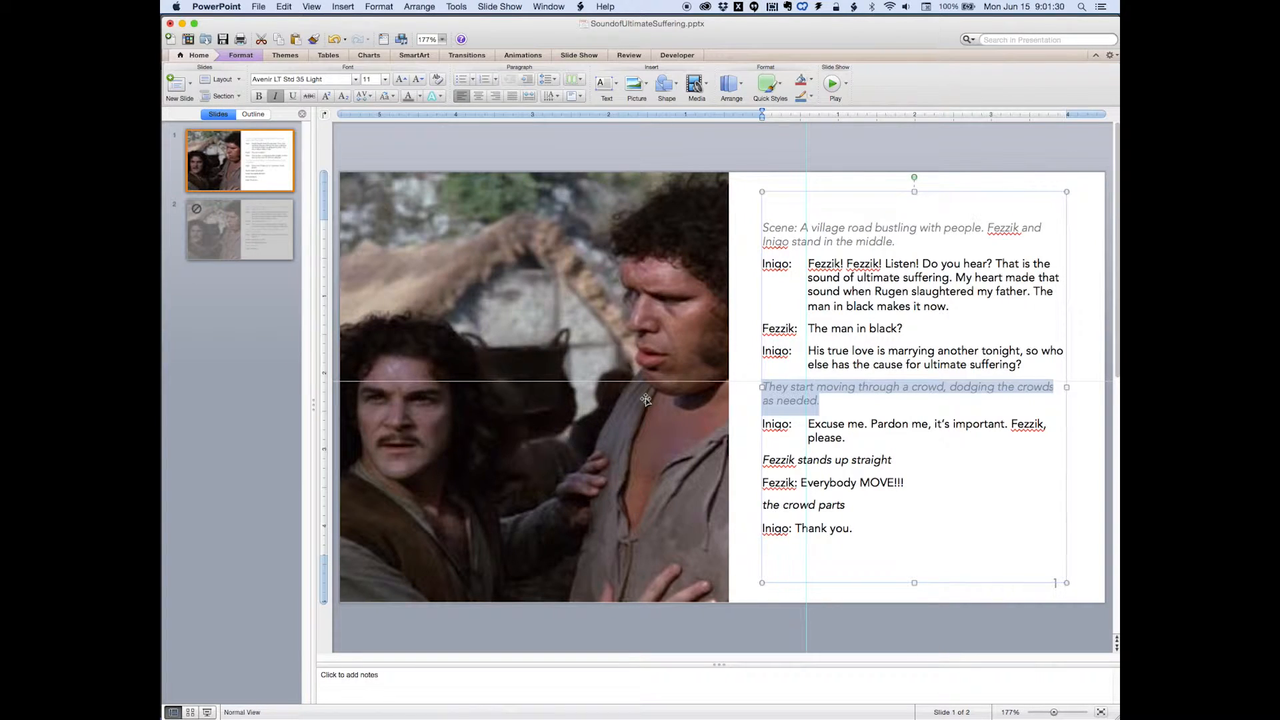
click(314, 39)
drag(844, 506, 762, 507)
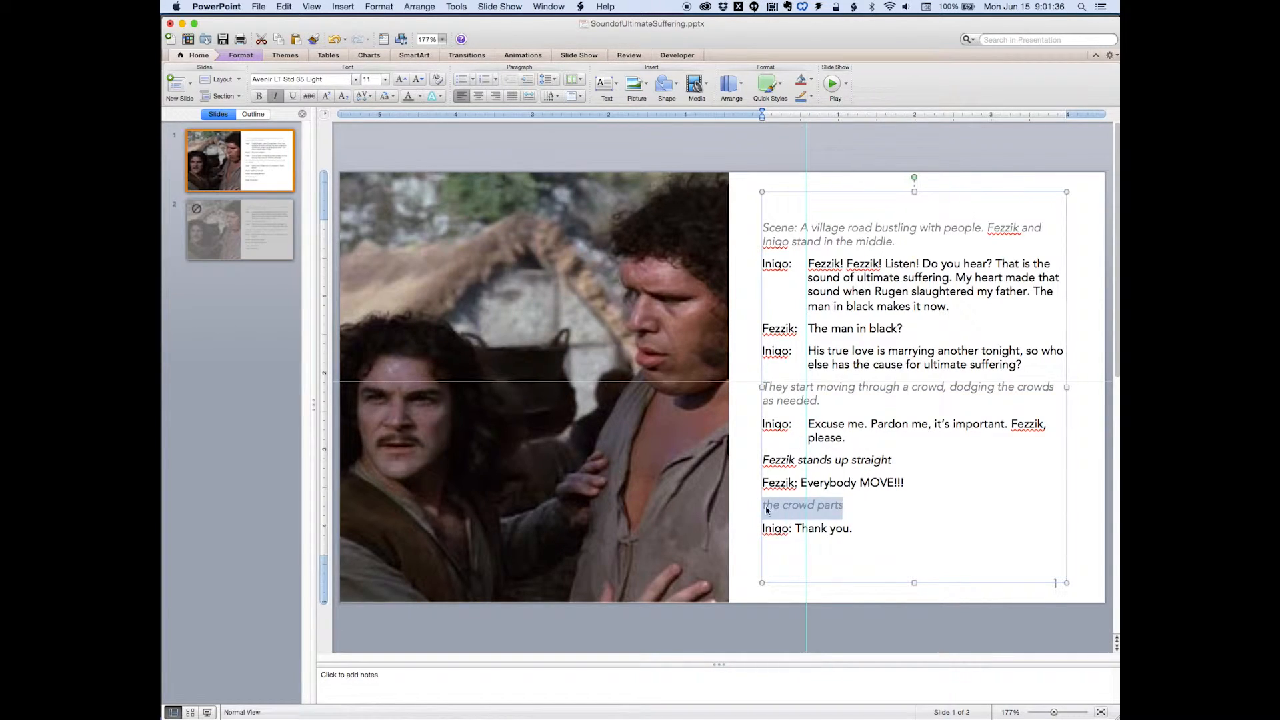
Capitalize the first letter of the stage direction "the crowd parts" so it reads "The crowd parts".
click(767, 509)
double_click(766, 509)
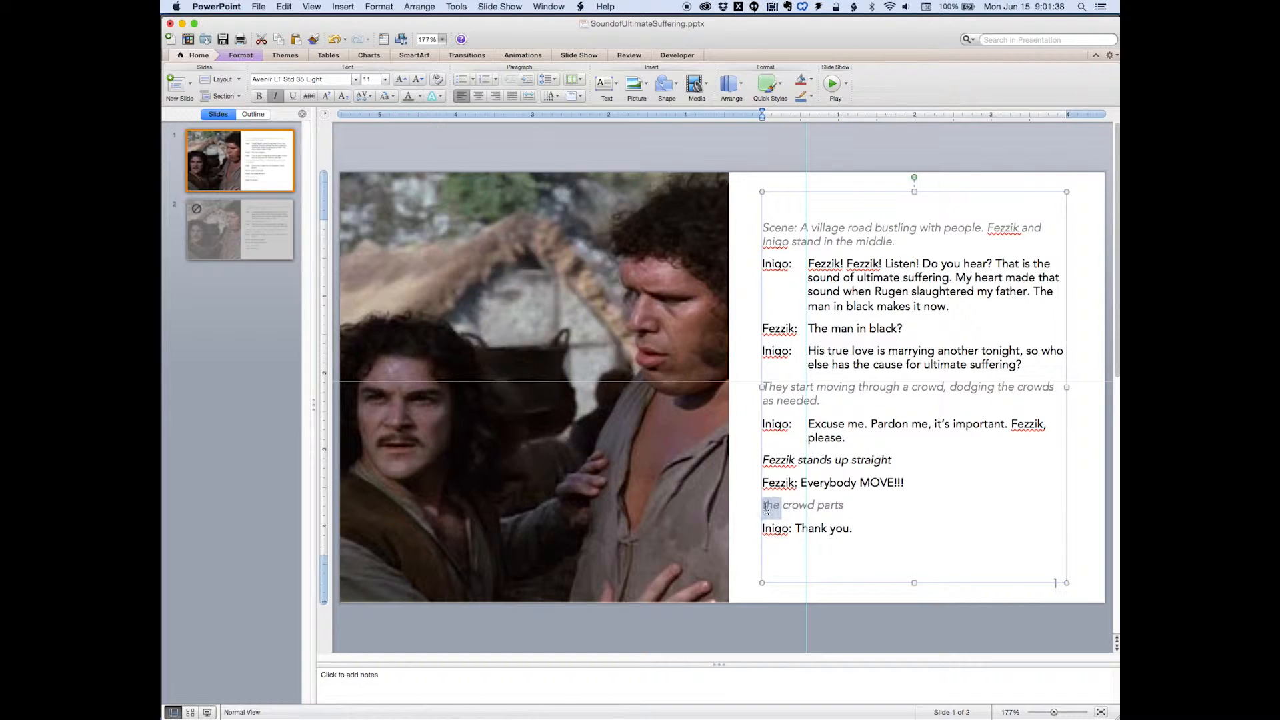
click(767, 506)
key(BackSpace)
text(T)
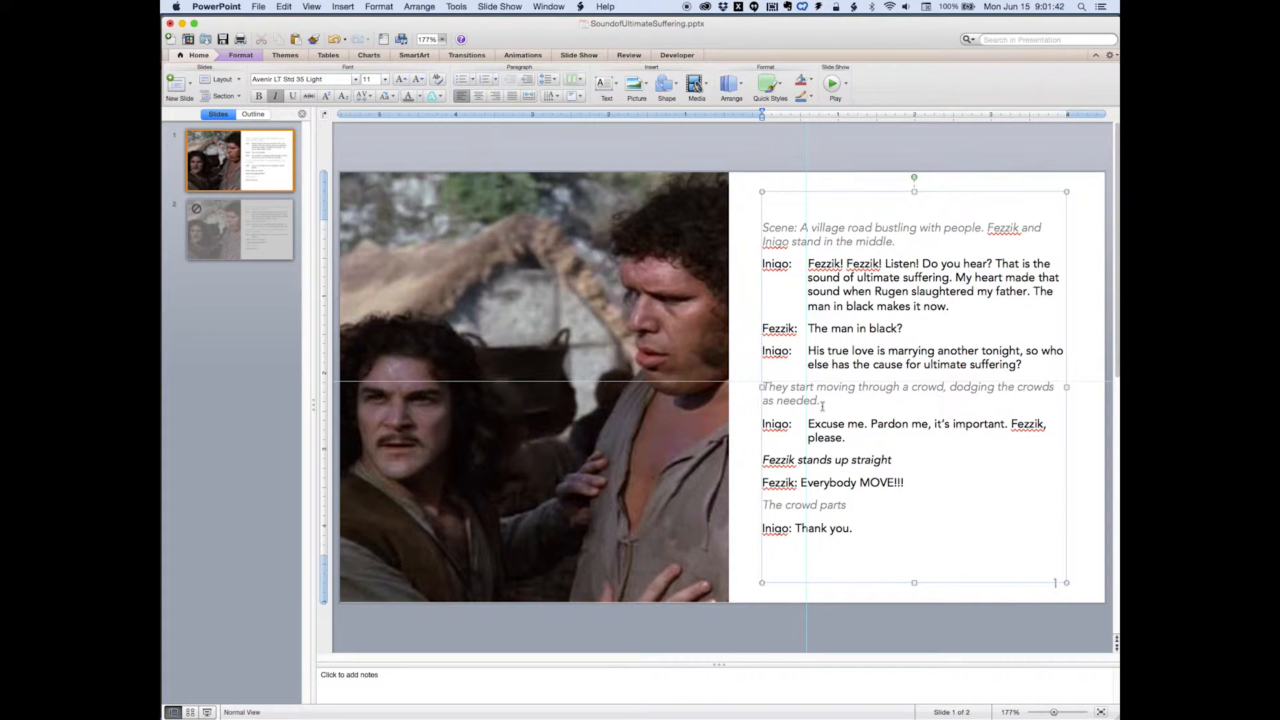
Preview the script slide full screen as a slide show, and return to editing.
drag(822, 403, 758, 395)
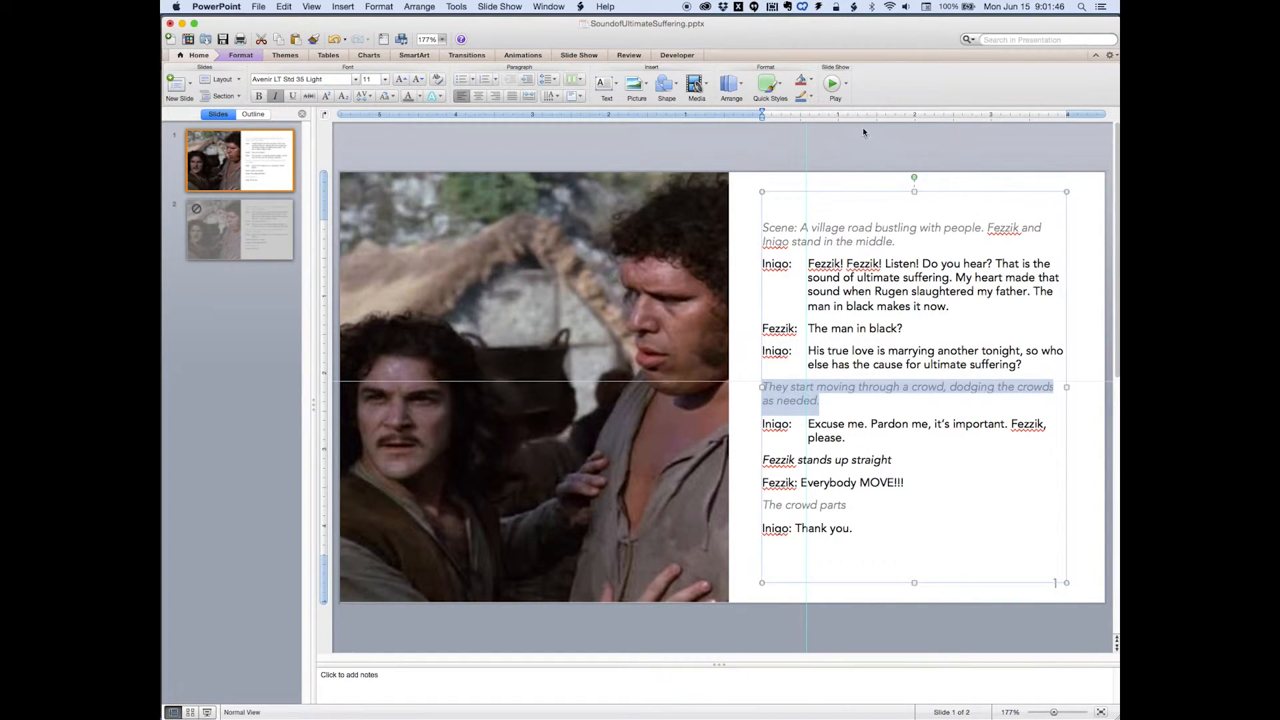
click(831, 86)
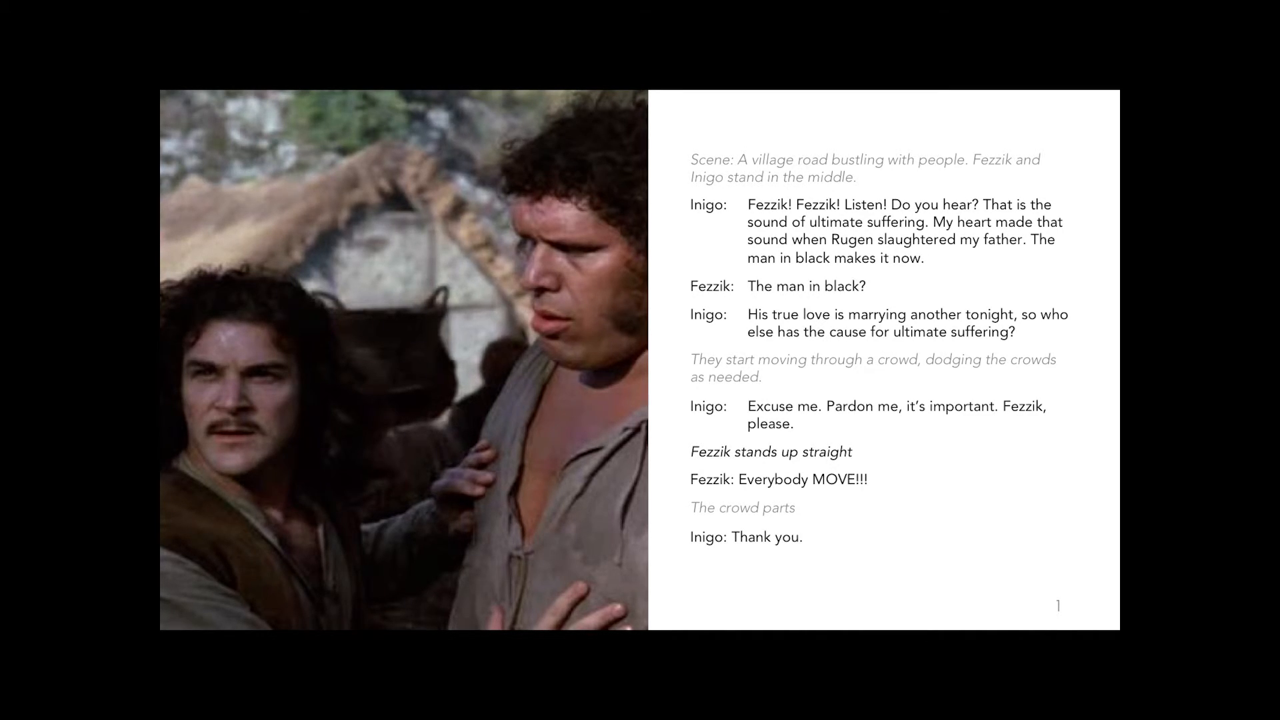
key(Escape)
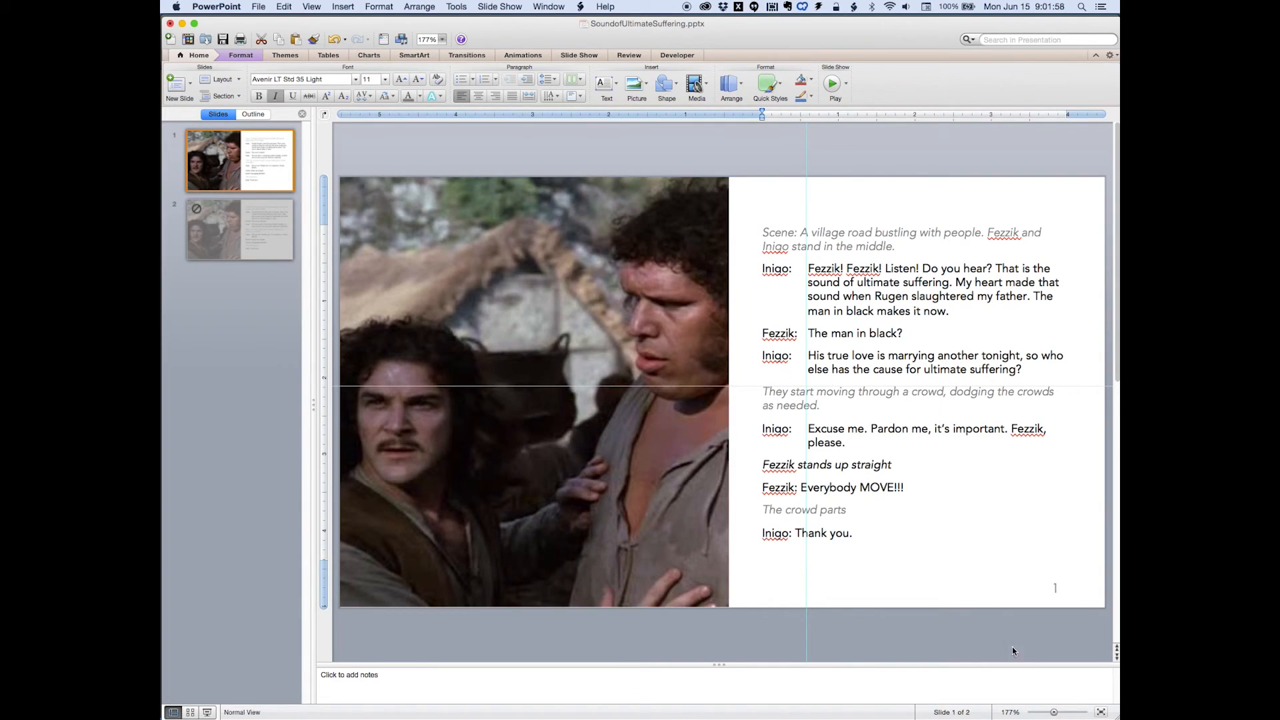